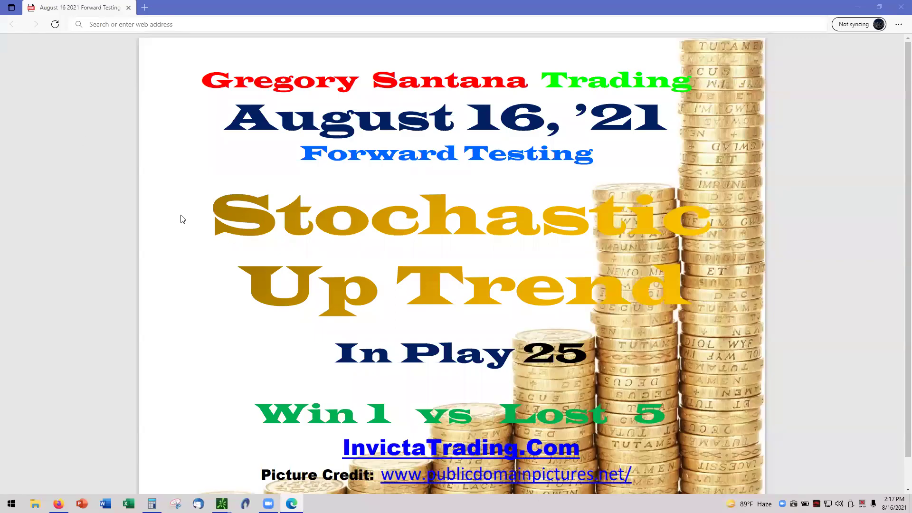
- Minimize the Edge title slide to reveal the AMLP chart in thinkorswim
{"action": "left_click", "coordinate": [858, 8]}
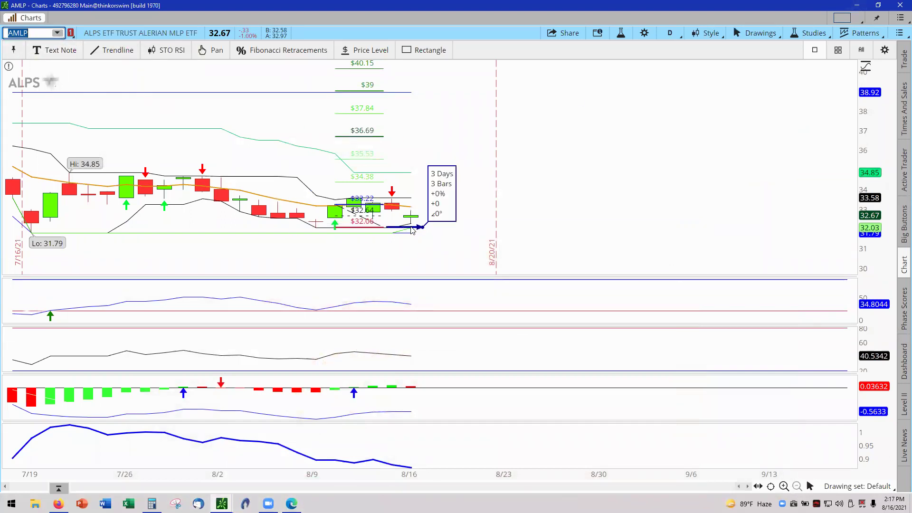
- Switch the chart from the Recent symbols list through BMBL, then CG, then DISCA
{"action": "left_click", "coordinate": [57, 33]}
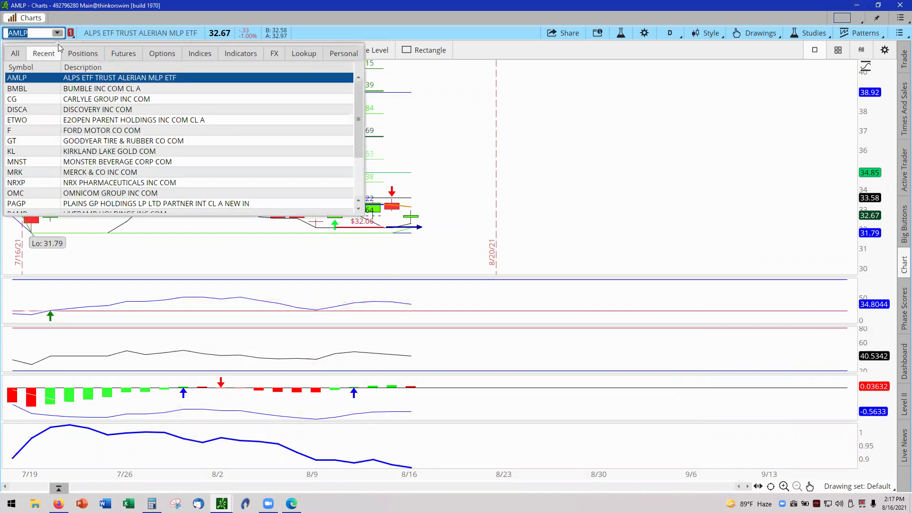
{"action": "left_click", "coordinate": [67, 89]}
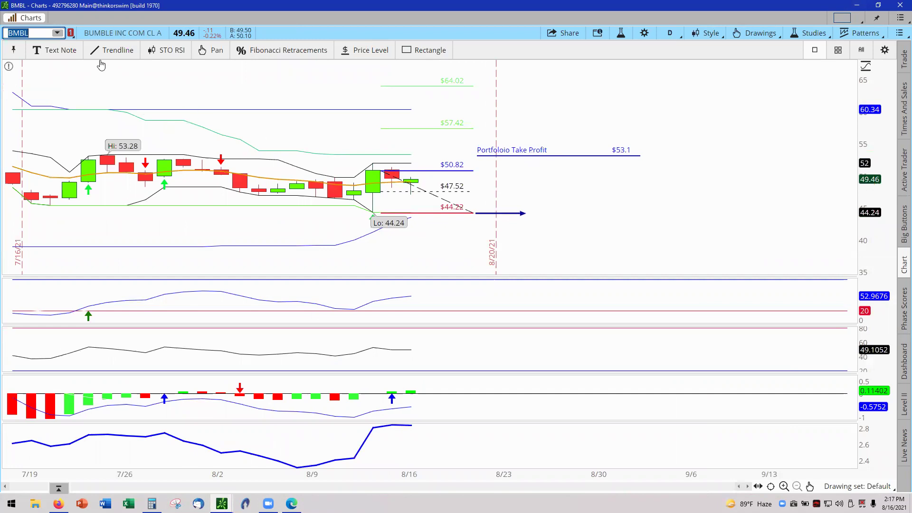
{"action": "left_click", "coordinate": [57, 33]}
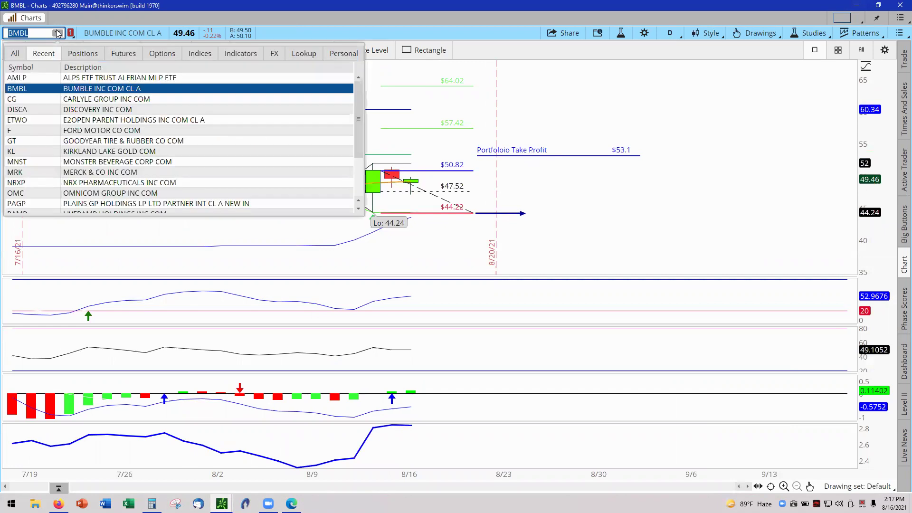
{"action": "left_click", "coordinate": [61, 99]}
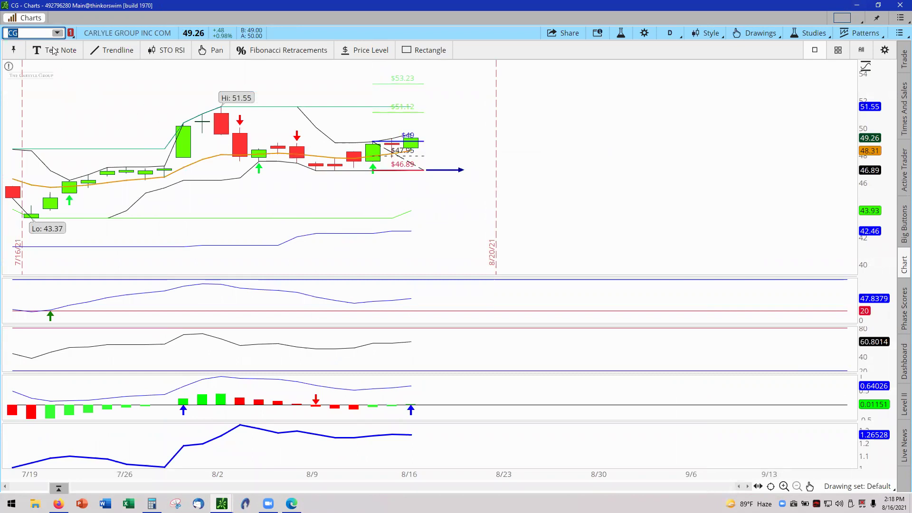
{"action": "left_click", "coordinate": [57, 33]}
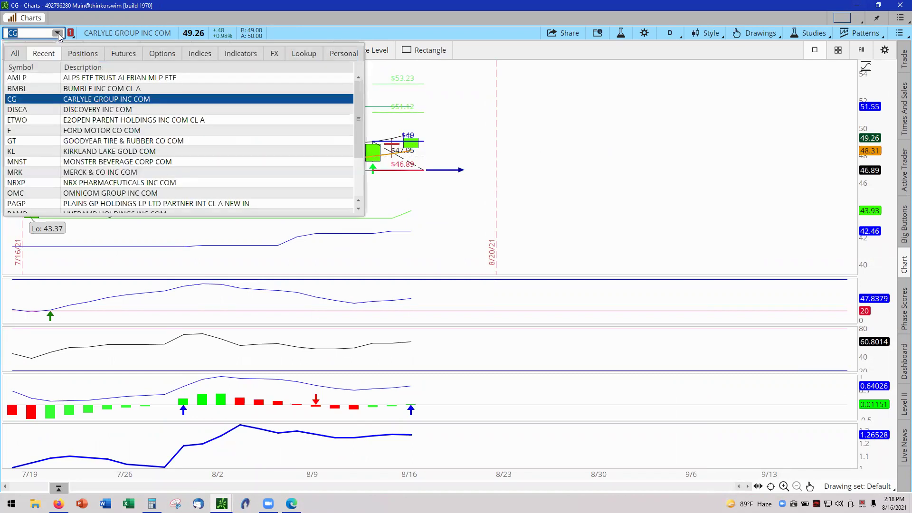
{"action": "left_click", "coordinate": [72, 109]}
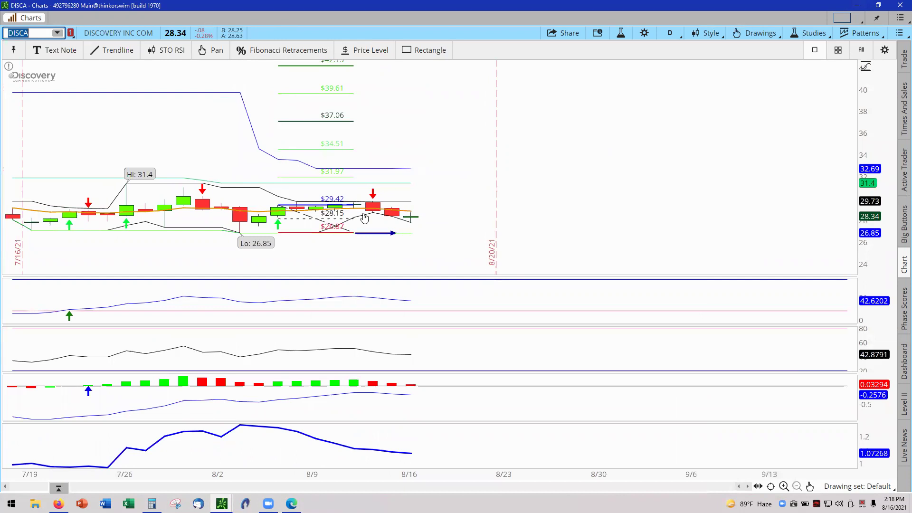
{"action": "left_click", "coordinate": [57, 33]}
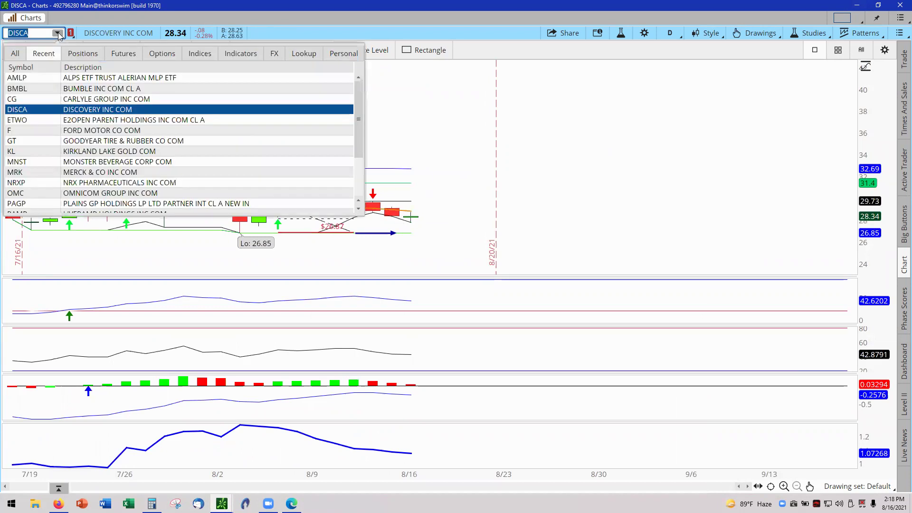
- Switch the chart to ETWO (E2open) to show its '8/16 Lost 10%' note
{"action": "left_click", "coordinate": [68, 120]}
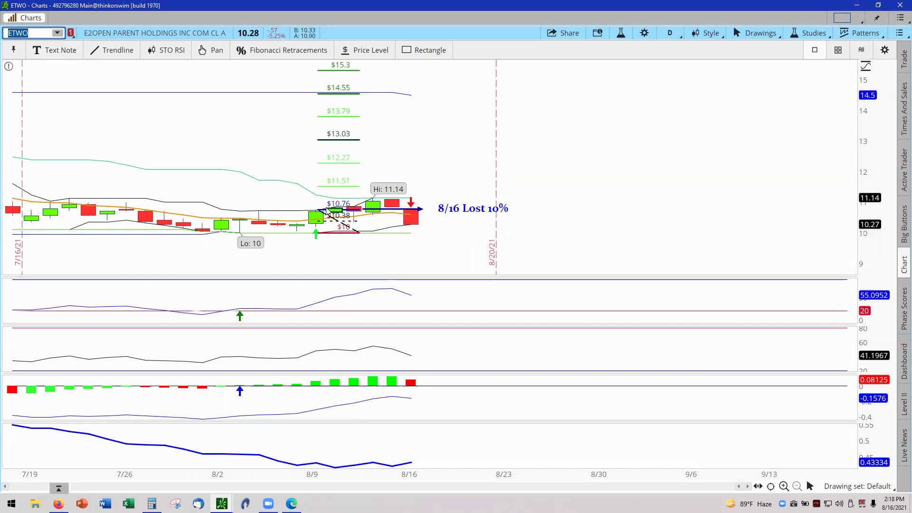
- Insert 'EPS' before 10% in the ETWO note so it reads '8/16 Lost EPS 10%'
{"action": "double_click", "coordinate": [475, 209]}
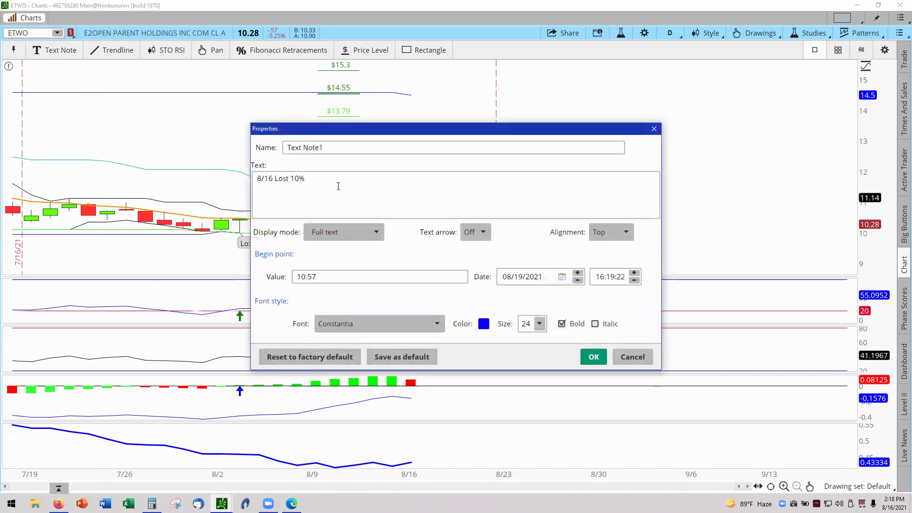
{"action": "left_click", "coordinate": [291, 179]}
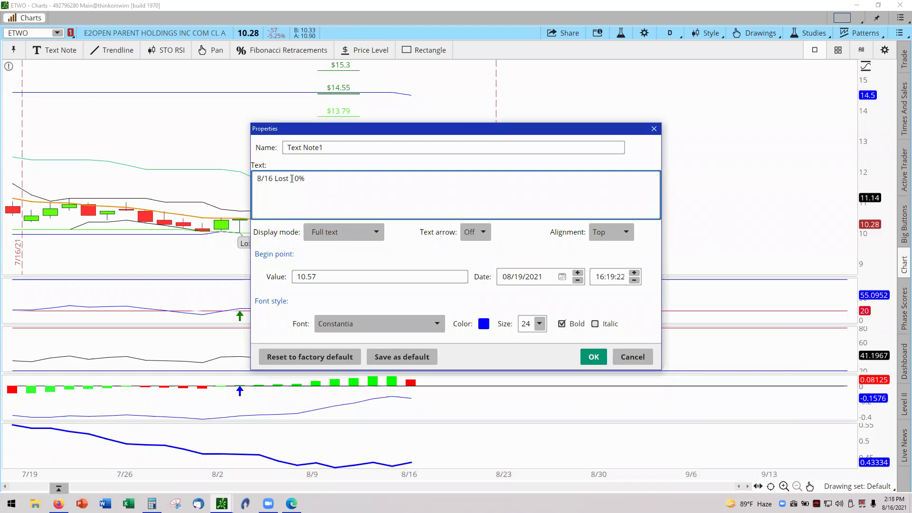
{"action": "type", "text": "EPS"}
{"action": "left_click", "coordinate": [593, 357]}
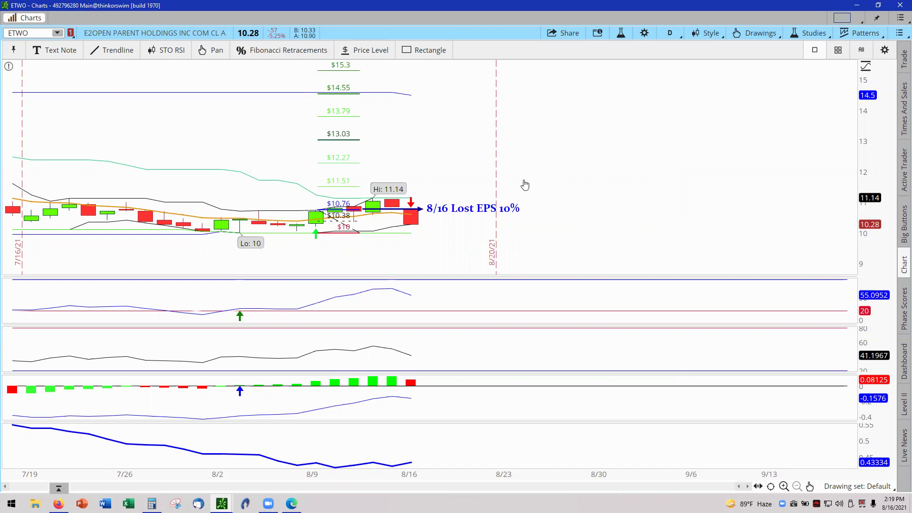
- Switch the chart through F (Ford) and GT (Goodyear) to KL (Kirkland Lake Gold)
{"action": "left_click", "coordinate": [57, 33]}
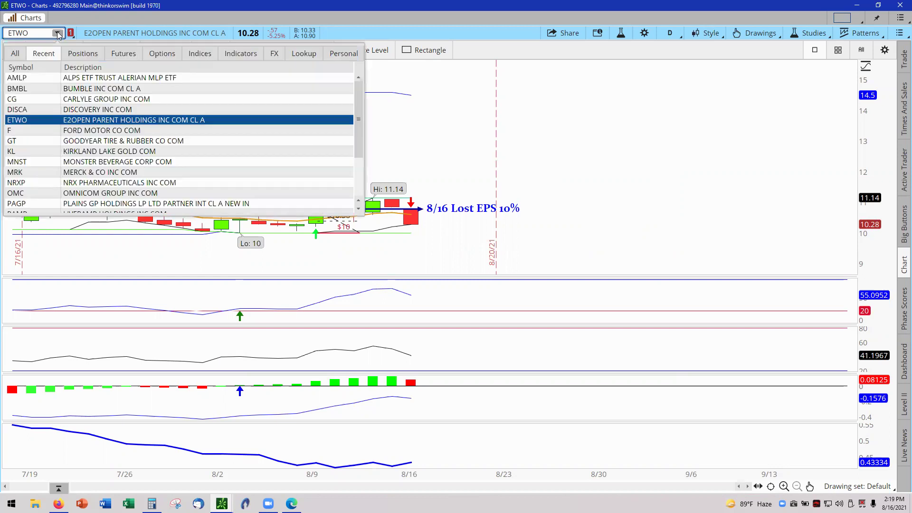
{"action": "left_click", "coordinate": [76, 131]}
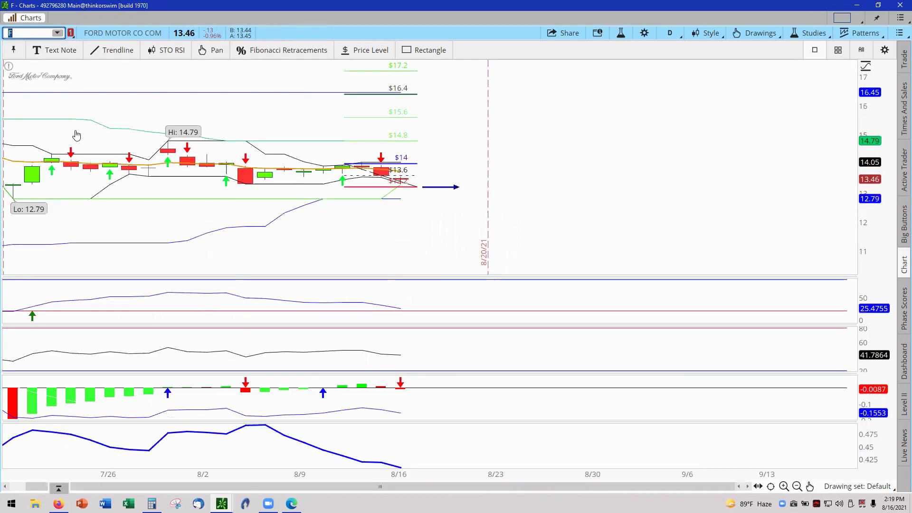
{"action": "left_click", "coordinate": [57, 34]}
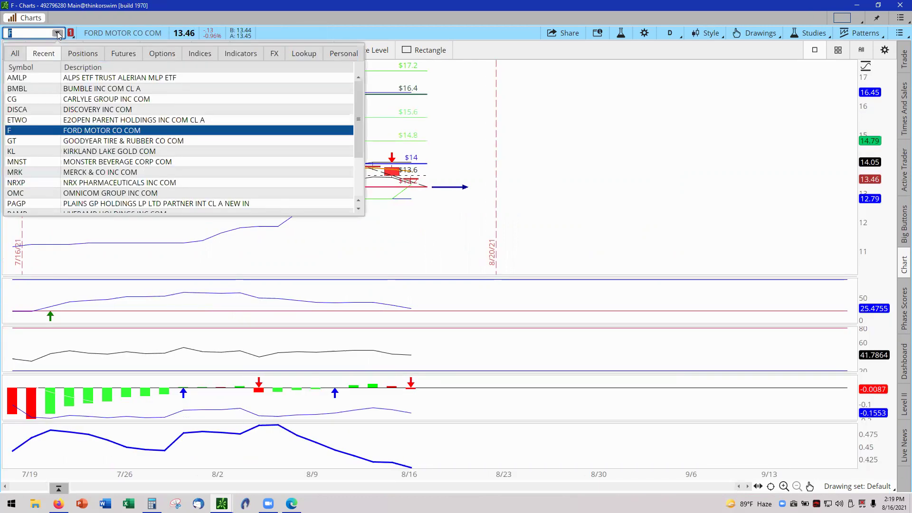
{"action": "left_click", "coordinate": [80, 142]}
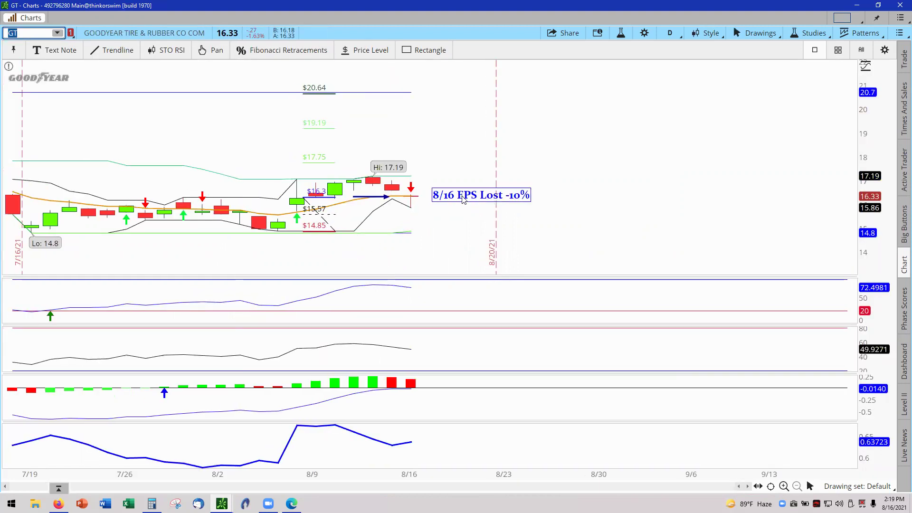
{"action": "left_click", "coordinate": [57, 33]}
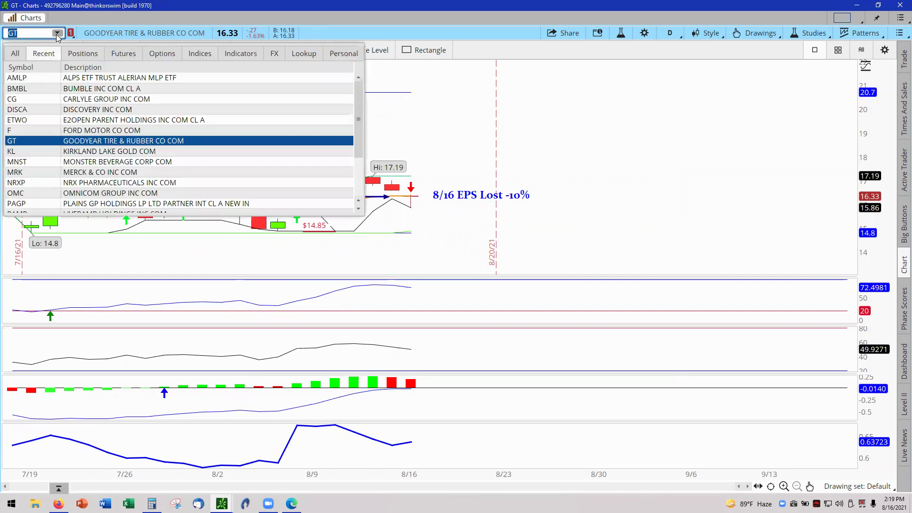
{"action": "left_click", "coordinate": [79, 151]}
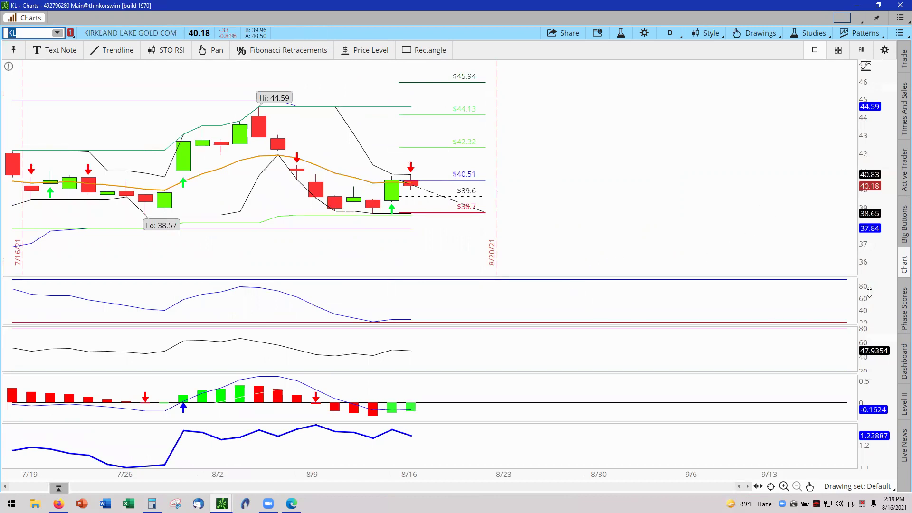
- Rescale the STO RSI and lower indicator panes and pan to the $47.75 level
{"action": "left_click_drag", "start_coordinate": [869, 292], "coordinate": [867, 311]}
{"action": "left_click_drag", "start_coordinate": [870, 349], "coordinate": [866, 399]}
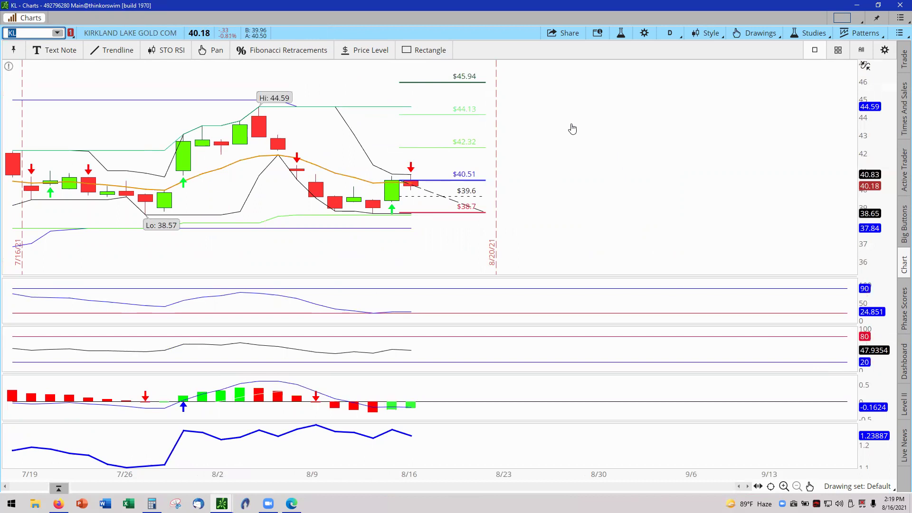
{"action": "left_click_drag", "start_coordinate": [572, 127], "coordinate": [565, 153]}
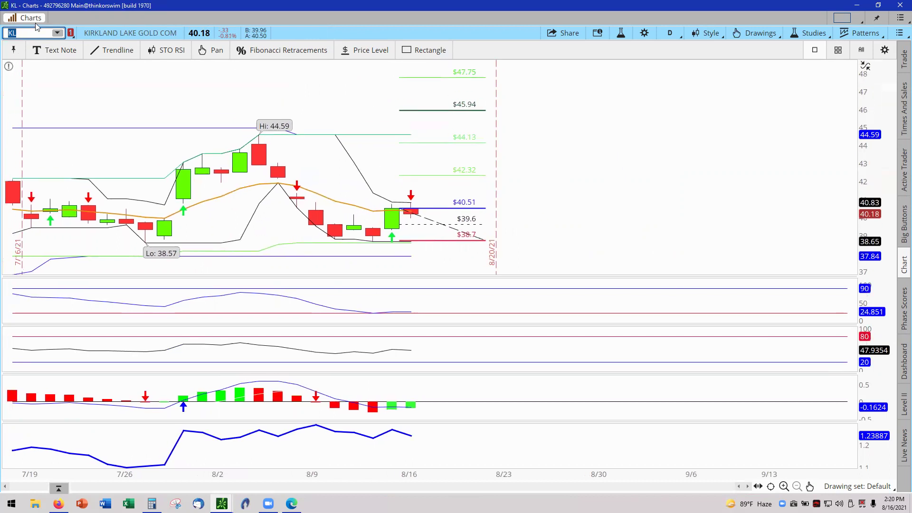
- Switch to MNST and autozoom the chart to fit its candles
{"action": "left_click", "coordinate": [58, 34]}
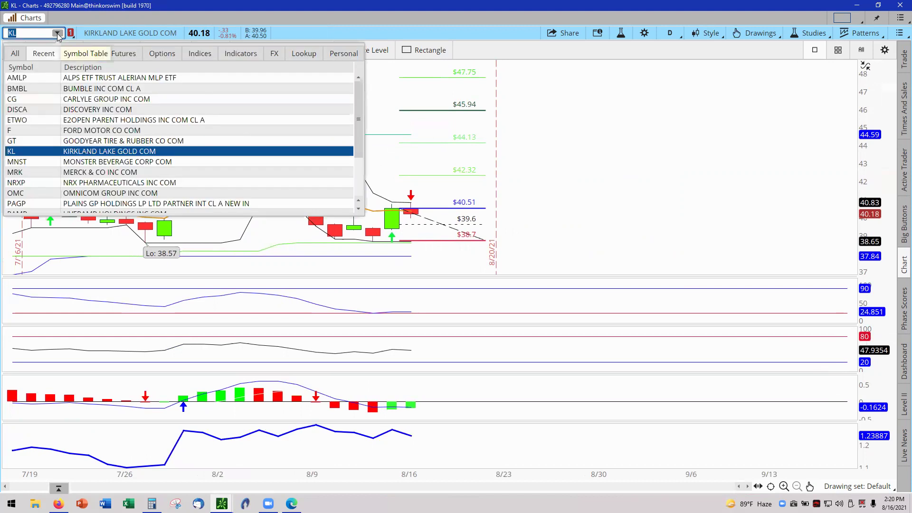
{"action": "left_click", "coordinate": [55, 164]}
{"action": "right_click", "coordinate": [188, 172]}
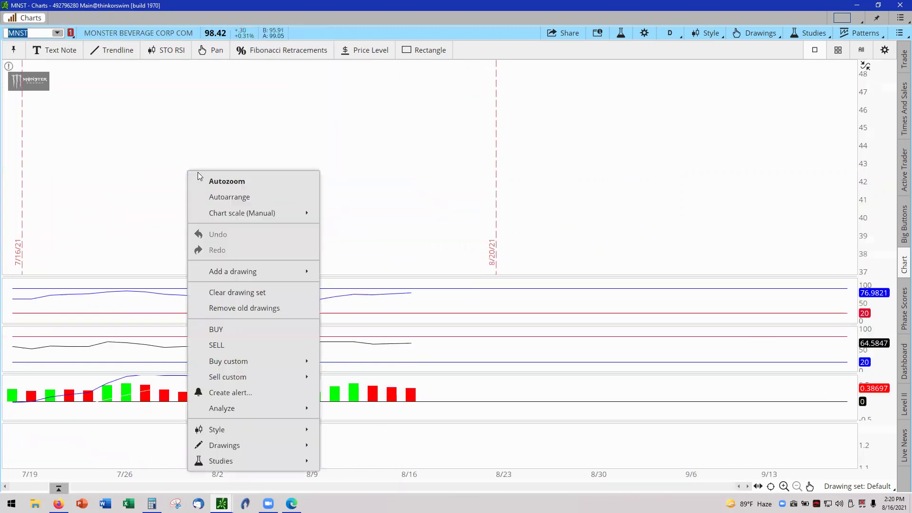
{"action": "left_click", "coordinate": [233, 181]}
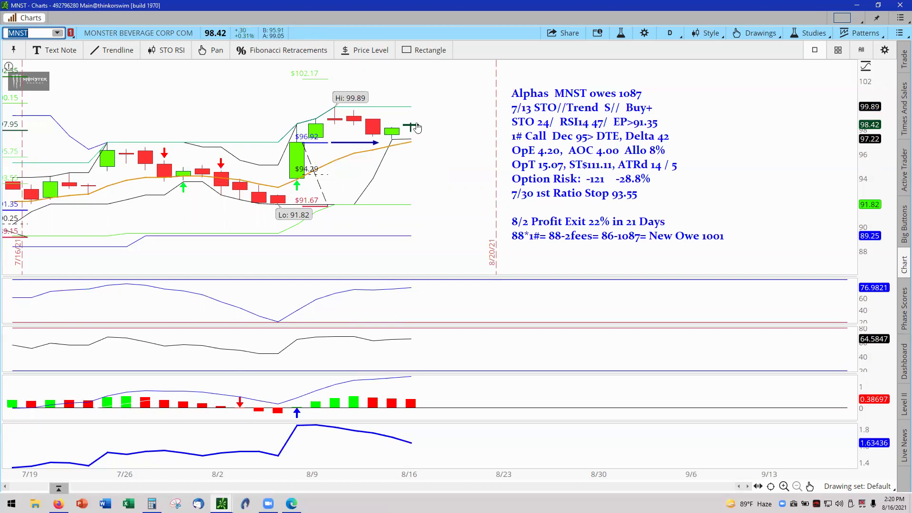
- Switch the chart to MRK (Merck) to view its 'Testing 8/12 Entry' note
{"action": "left_click", "coordinate": [57, 33]}
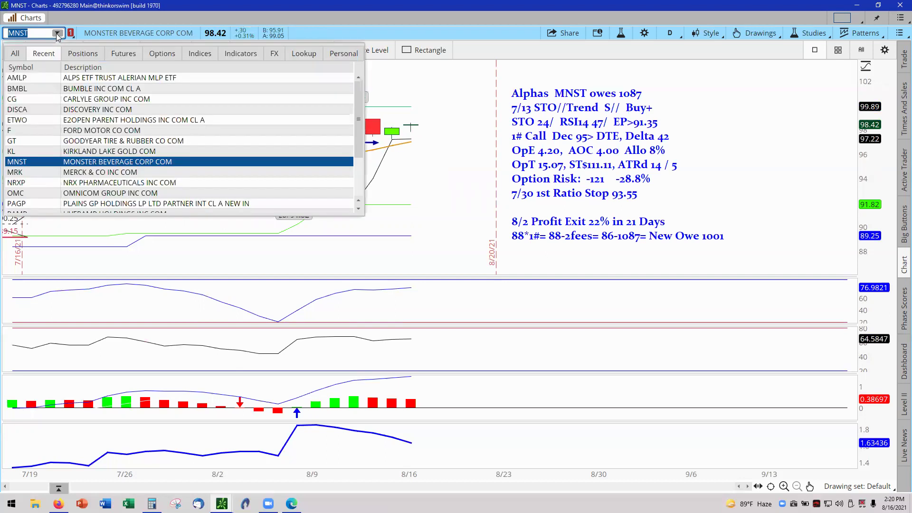
{"action": "left_click", "coordinate": [80, 173]}
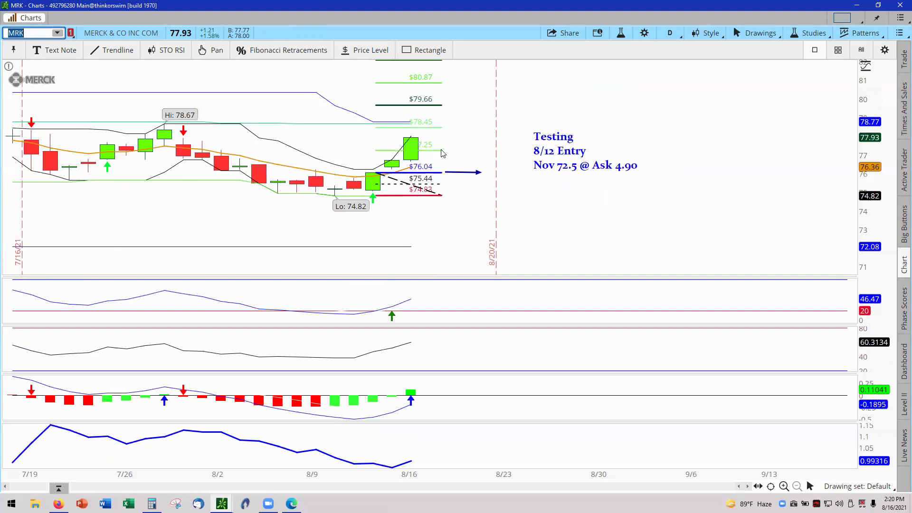
{"action": "mouse_move", "coordinate": [441, 153]}
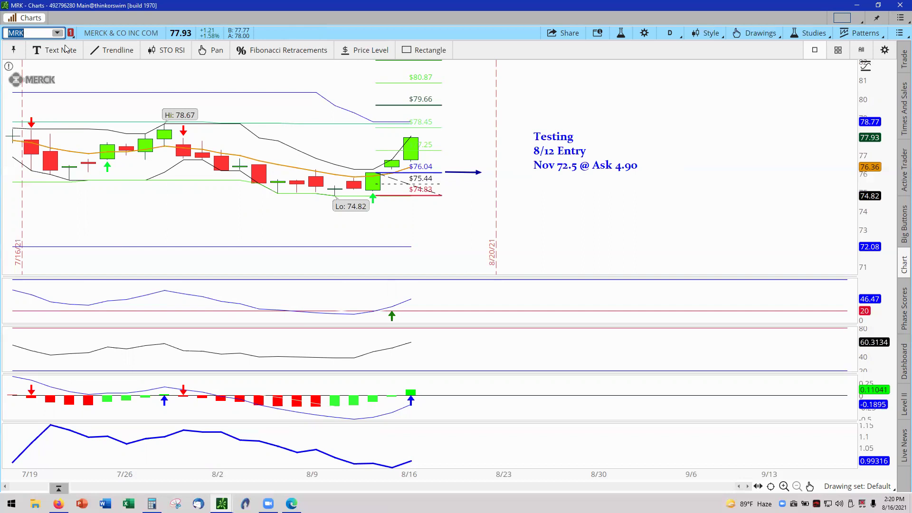
- Switch to NRXP and stretch the price scale to enlarge its candles
{"action": "left_click", "coordinate": [57, 33]}
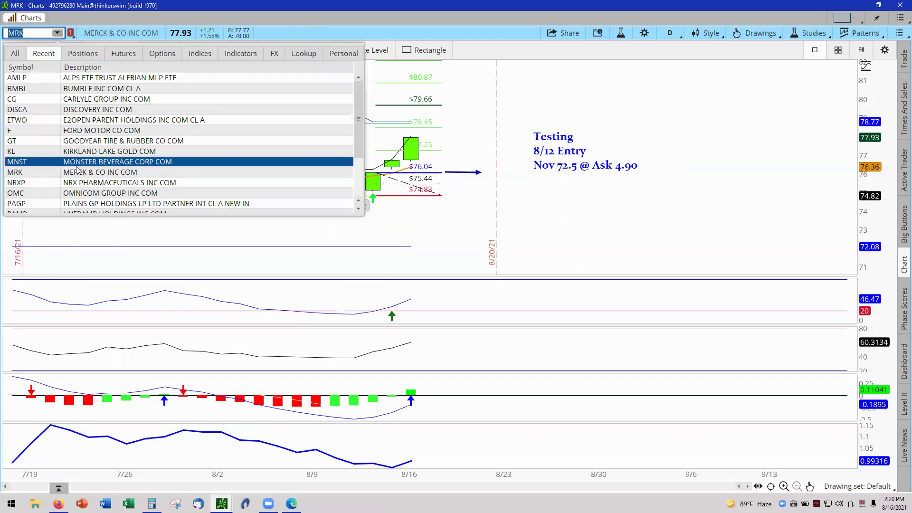
{"action": "left_click", "coordinate": [81, 183]}
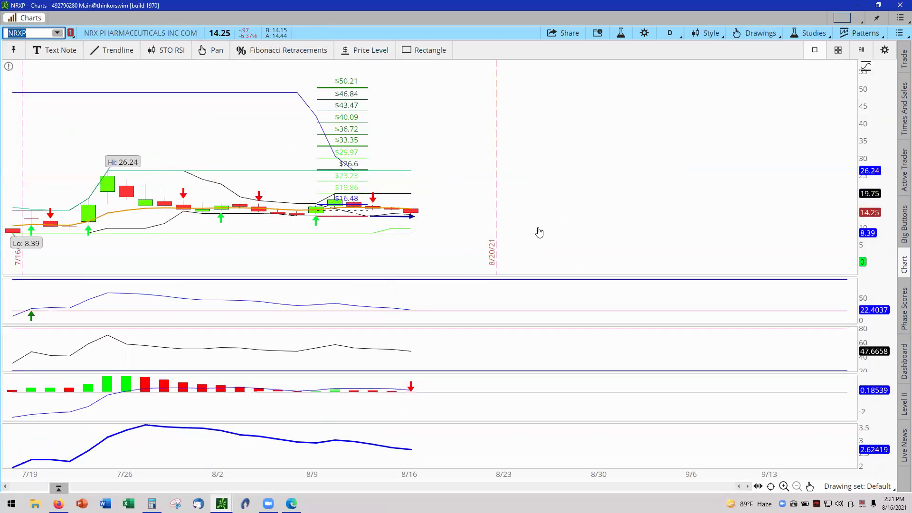
{"action": "left_click_drag", "start_coordinate": [874, 238], "coordinate": [791, 191]}
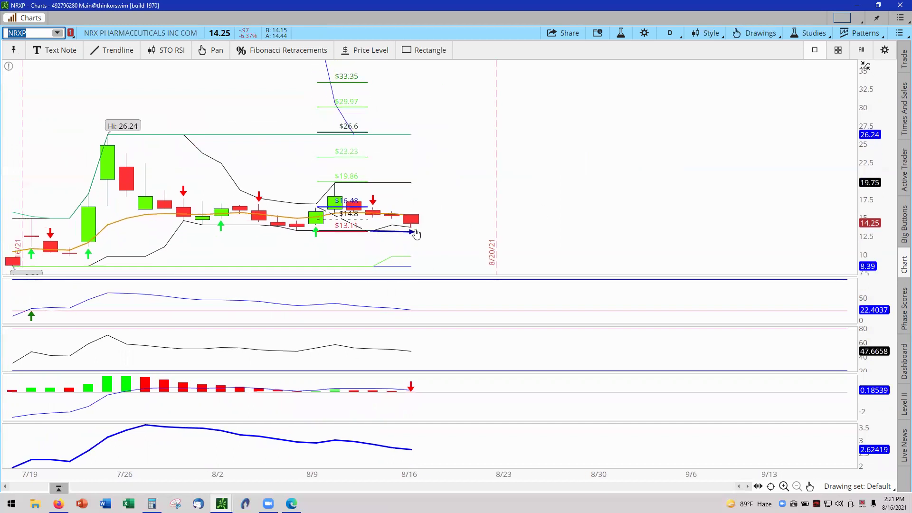
- Switch to OMC (Omnicom) and autozoom to fit its candles
{"action": "left_click", "coordinate": [57, 33]}
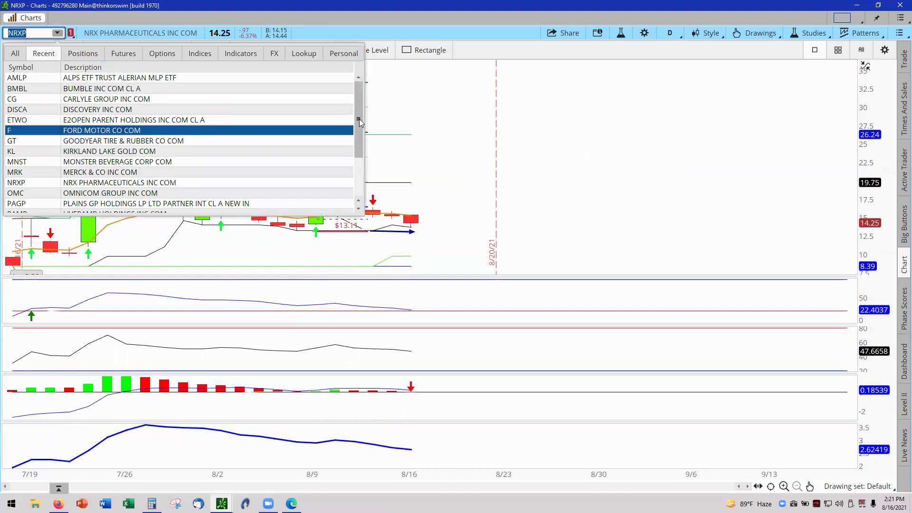
{"action": "left_click_drag", "start_coordinate": [360, 123], "coordinate": [359, 160]}
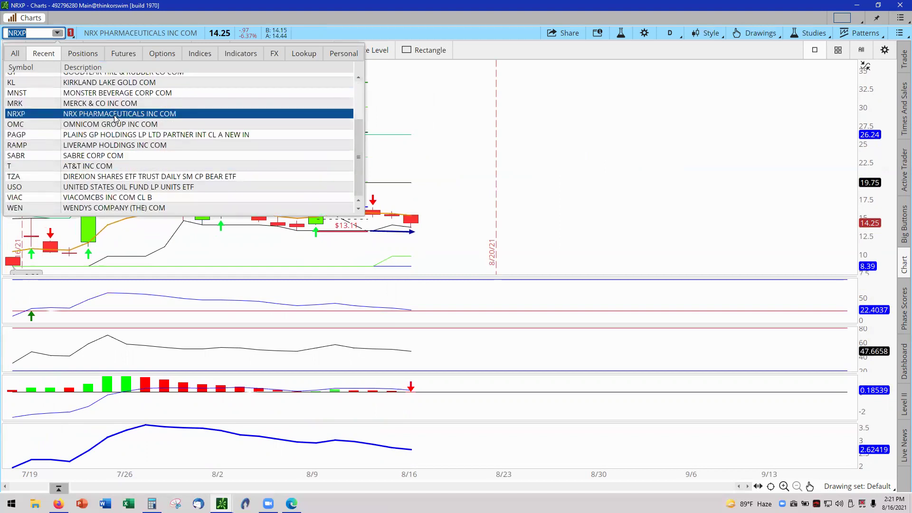
{"action": "left_click", "coordinate": [79, 126]}
{"action": "right_click", "coordinate": [199, 157]}
{"action": "left_click", "coordinate": [224, 163]}
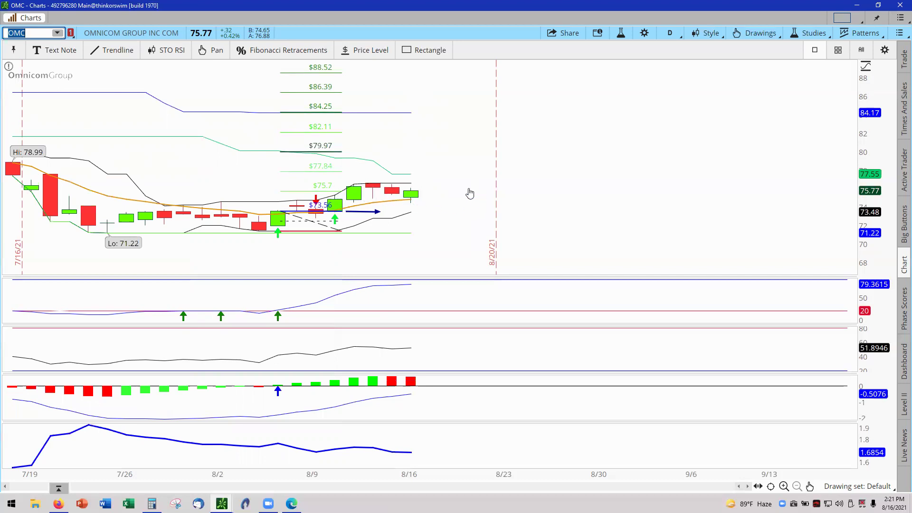
- Inspect the OMC Fibonacci drawing, then stretch the price axis to enlarge the candles
{"action": "left_click", "coordinate": [332, 204]}
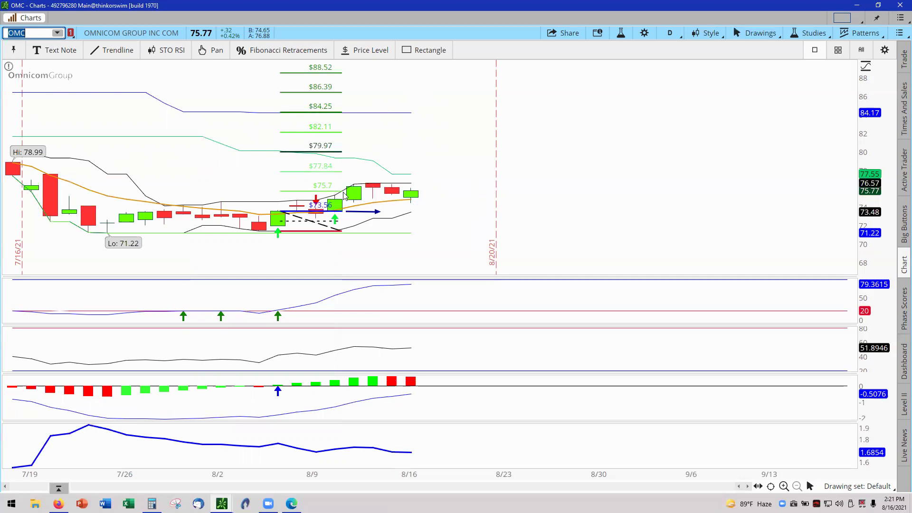
{"action": "mouse_move", "coordinate": [342, 194]}
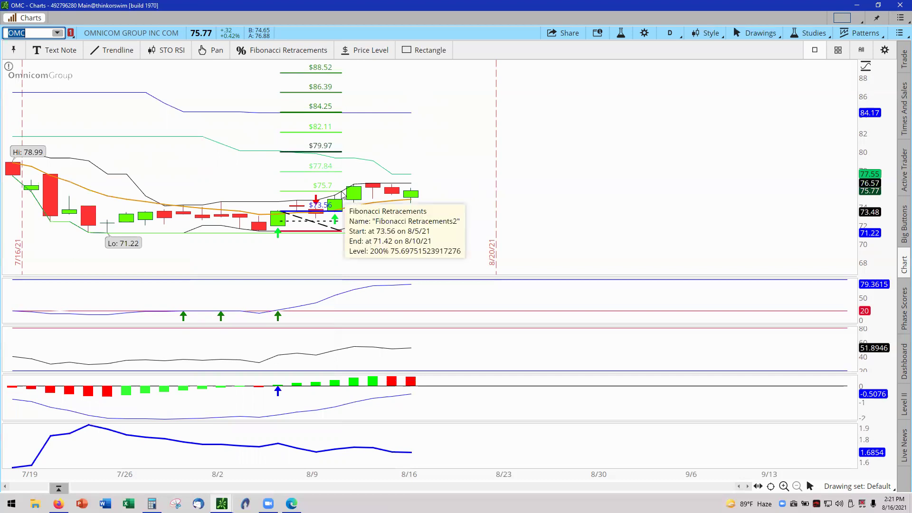
{"action": "left_click", "coordinate": [375, 195]}
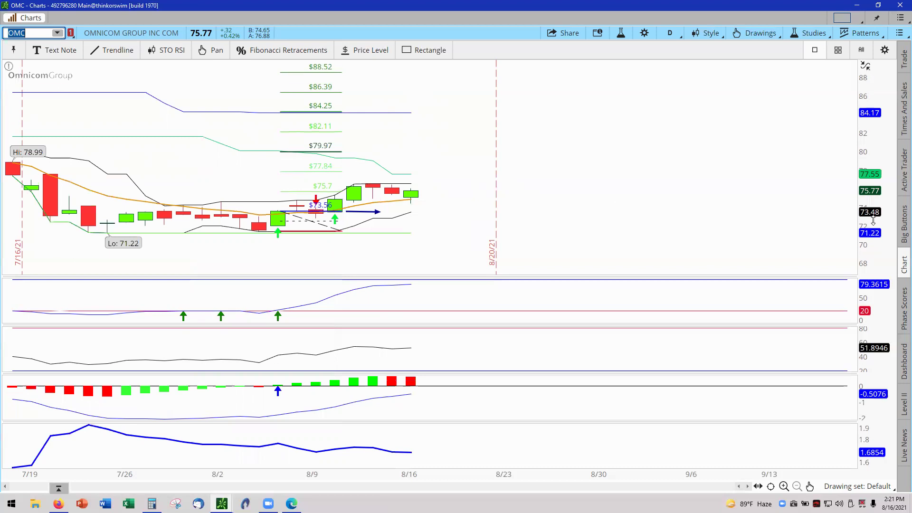
{"action": "left_click_drag", "start_coordinate": [631, 147], "coordinate": [630, 167]}
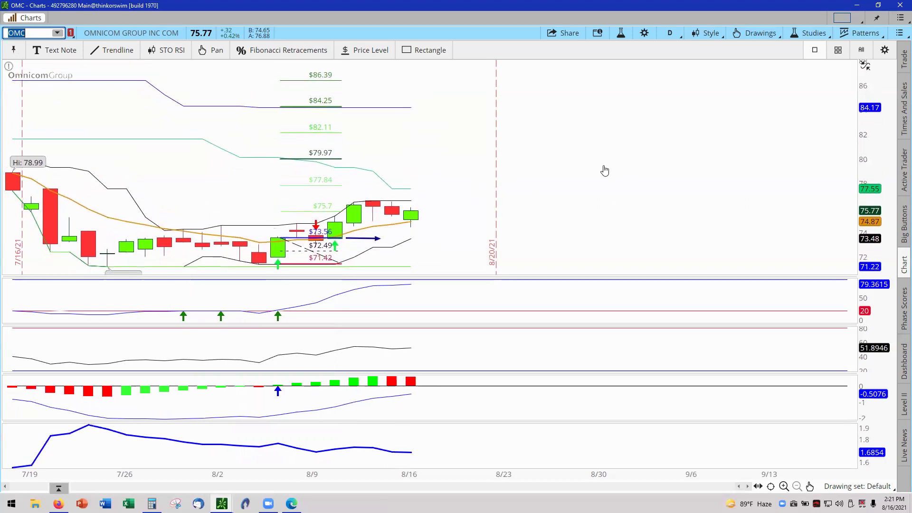
- Switch the chart to PAGP (Plains GP Holdings)
{"action": "left_click", "coordinate": [33, 32]}
{"action": "left_click", "coordinate": [58, 33]}
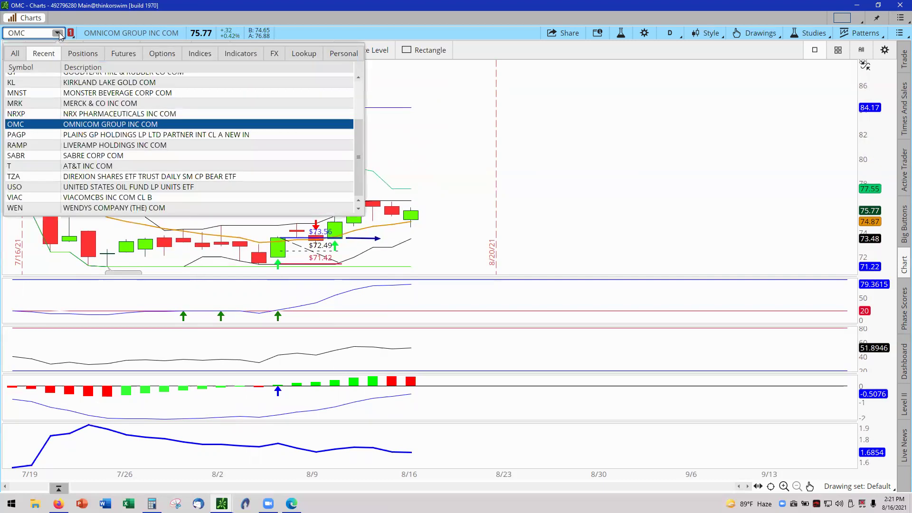
{"action": "left_click", "coordinate": [73, 136]}
- Autozoom the PAGP chart, then switch to RAMP (LiveRamp)
{"action": "right_click", "coordinate": [171, 146]}
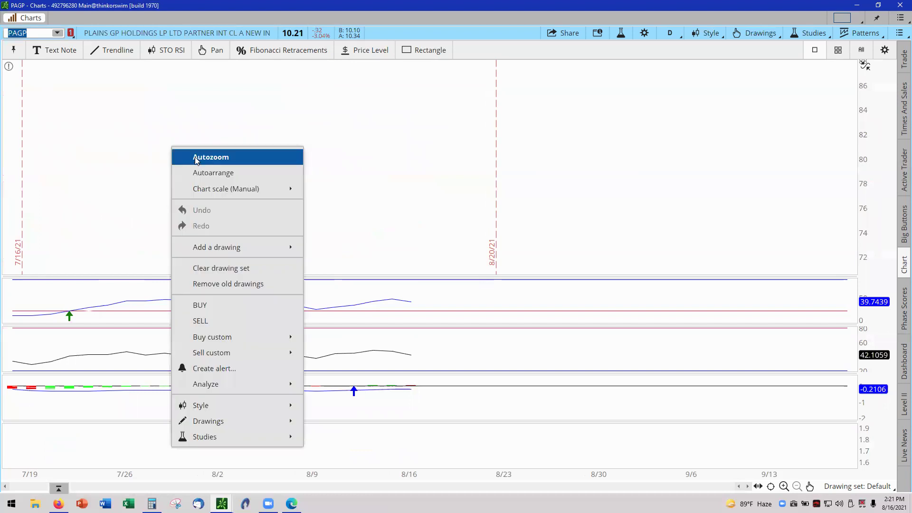
{"action": "left_click", "coordinate": [207, 158]}
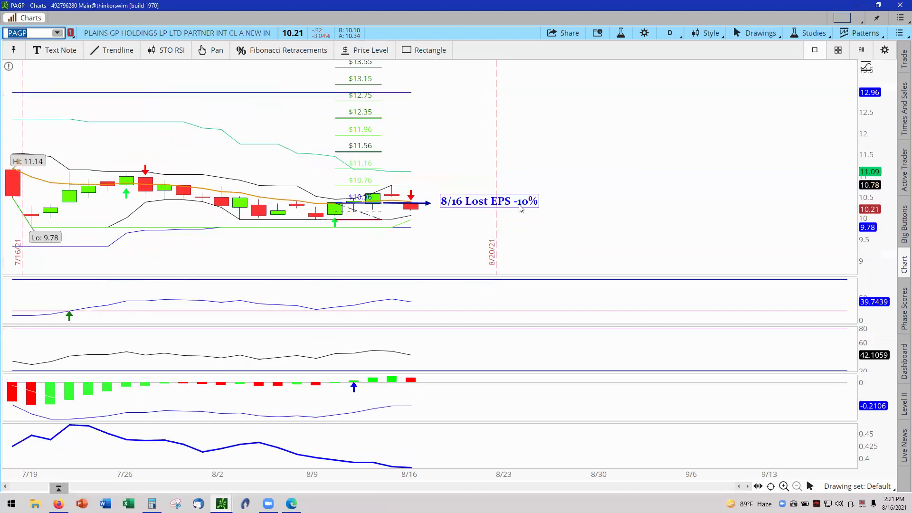
{"action": "left_click", "coordinate": [57, 34]}
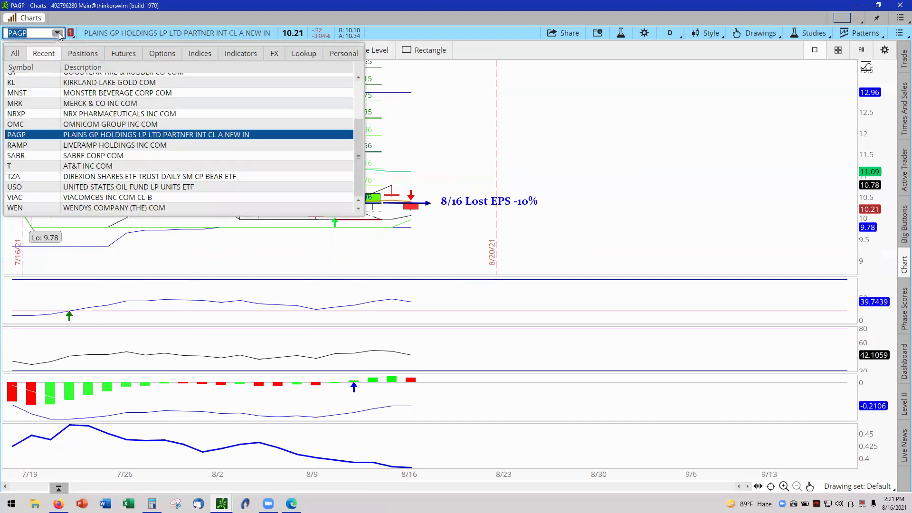
{"action": "left_click", "coordinate": [81, 145]}
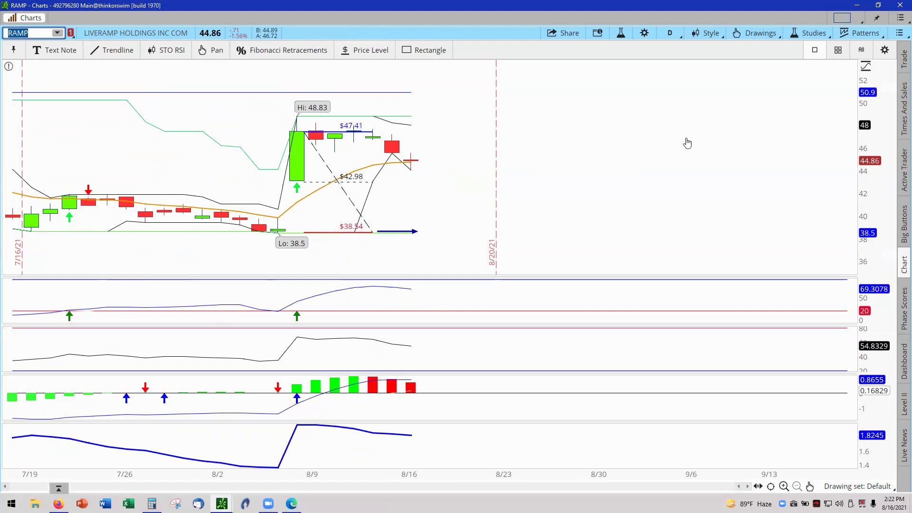
- Rescale the RAMP price range to review Fibonacci targets up to $65.16 and $74.04
{"action": "left_click_drag", "start_coordinate": [886, 111], "coordinate": [729, 140]}
{"action": "left_click_drag", "start_coordinate": [543, 138], "coordinate": [546, 183]}
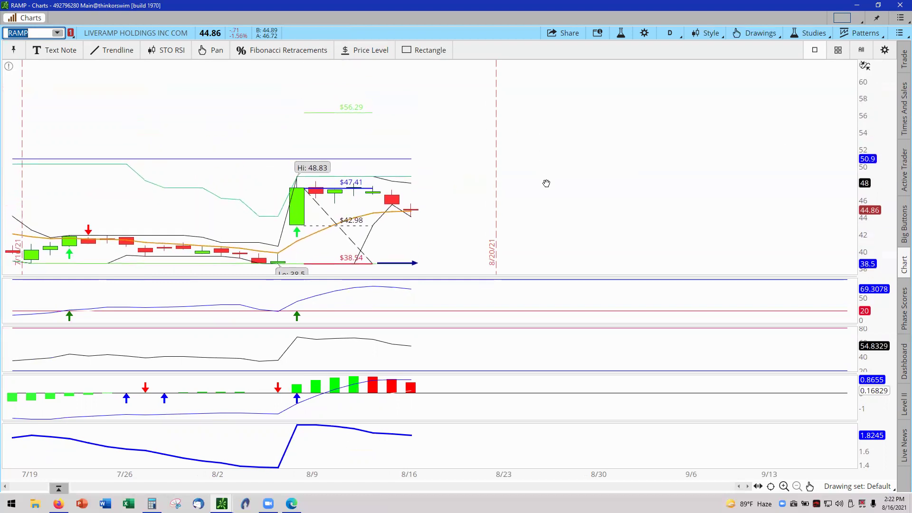
{"action": "mouse_move", "coordinate": [350, 114]}
{"action": "left_click_drag", "start_coordinate": [873, 112], "coordinate": [568, 163]}
{"action": "left_click_drag", "start_coordinate": [878, 103], "coordinate": [807, 142]}
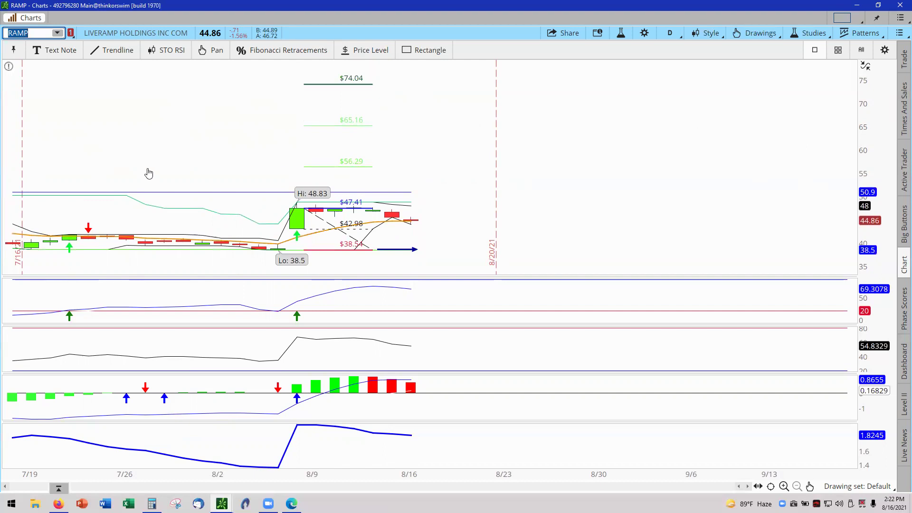
{"action": "left_click_drag", "start_coordinate": [872, 216], "coordinate": [548, 157]}
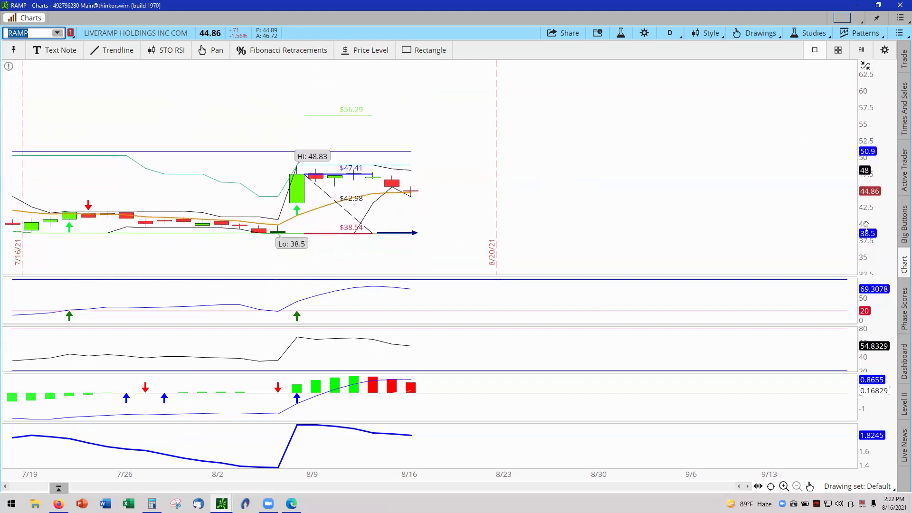
{"action": "left_click_drag", "start_coordinate": [862, 223], "coordinate": [863, 212]}
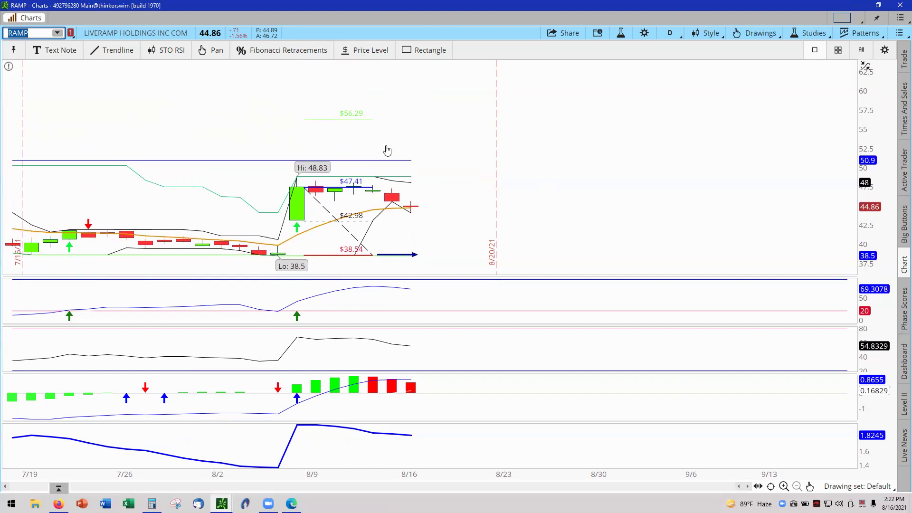
{"action": "left_click", "coordinate": [32, 33]}
{"action": "left_click", "coordinate": [58, 33]}
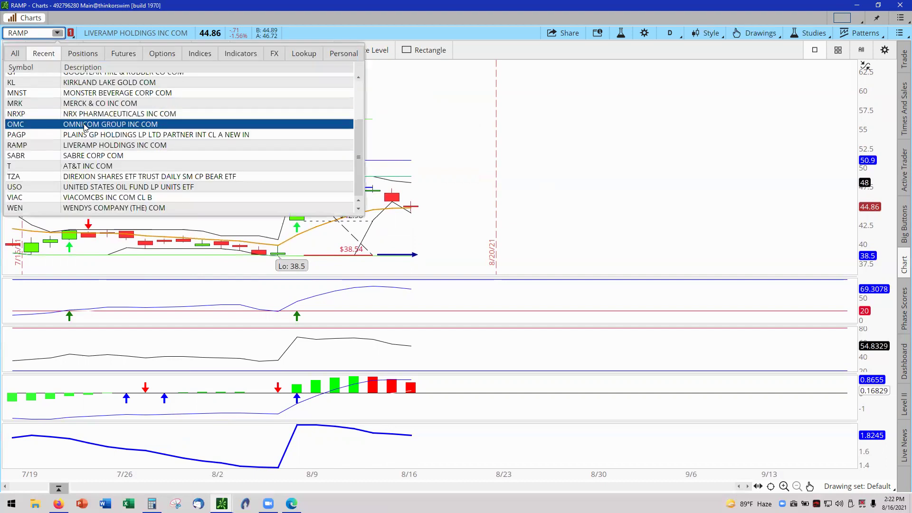
- Switch to SABR, autozoom, and rescale and pan its price view
{"action": "left_click", "coordinate": [93, 157]}
{"action": "right_click", "coordinate": [199, 169]}
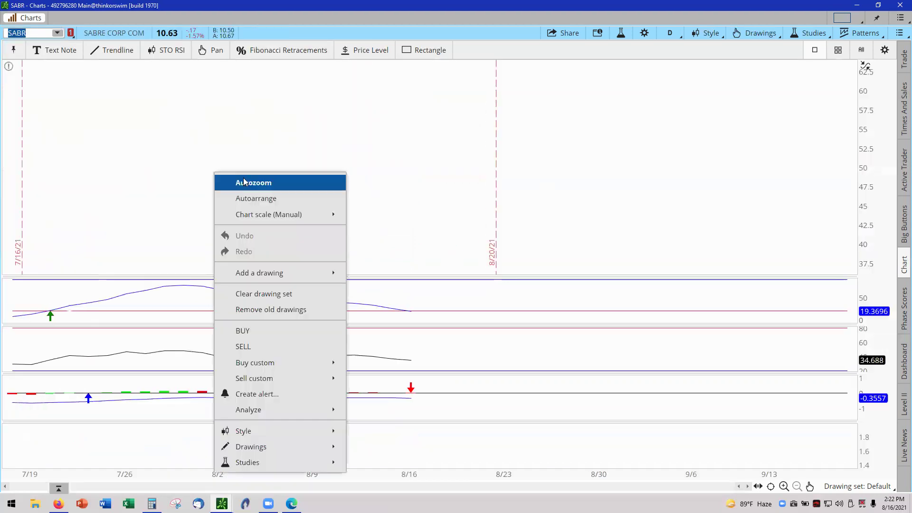
{"action": "left_click", "coordinate": [238, 181]}
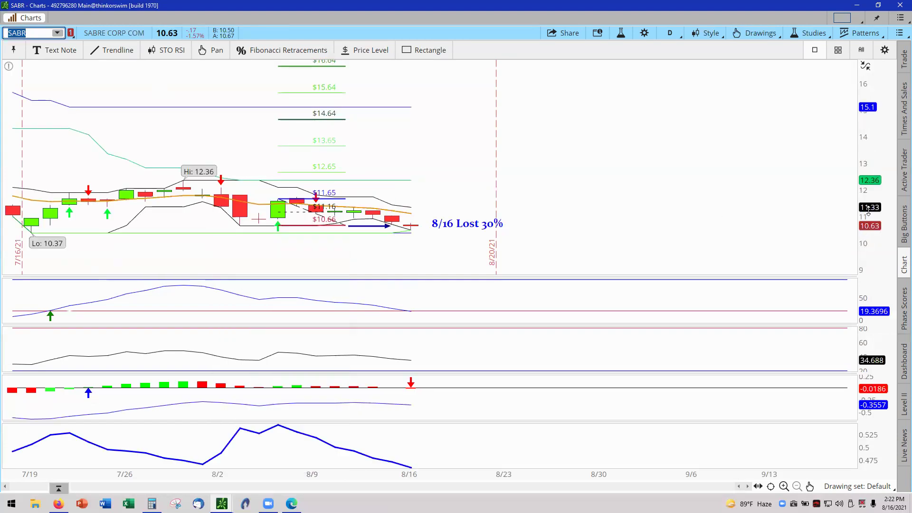
{"action": "left_click_drag", "start_coordinate": [864, 241], "coordinate": [864, 199]}
{"action": "left_click_drag", "start_coordinate": [604, 216], "coordinate": [567, 168]}
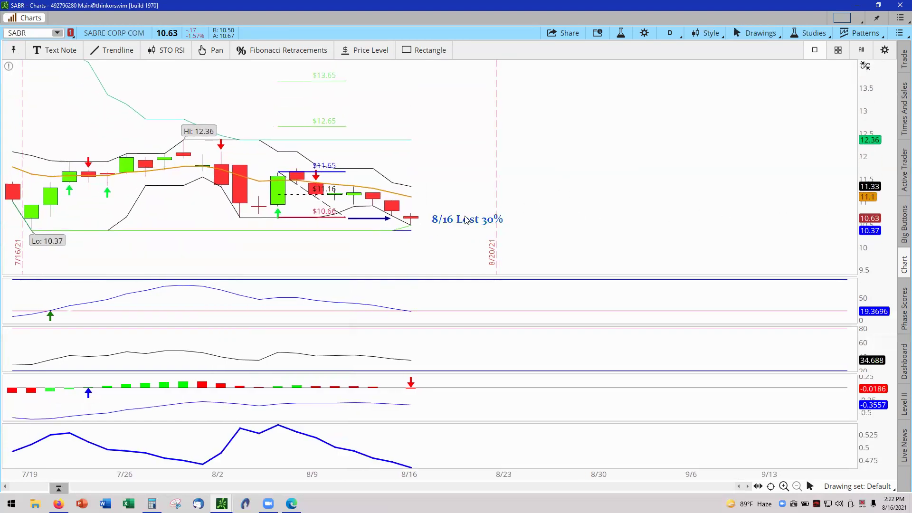
- Change the loss note to '8/16 Lost Initial 30%' and move it right
{"action": "double_click", "coordinate": [430, 220]}
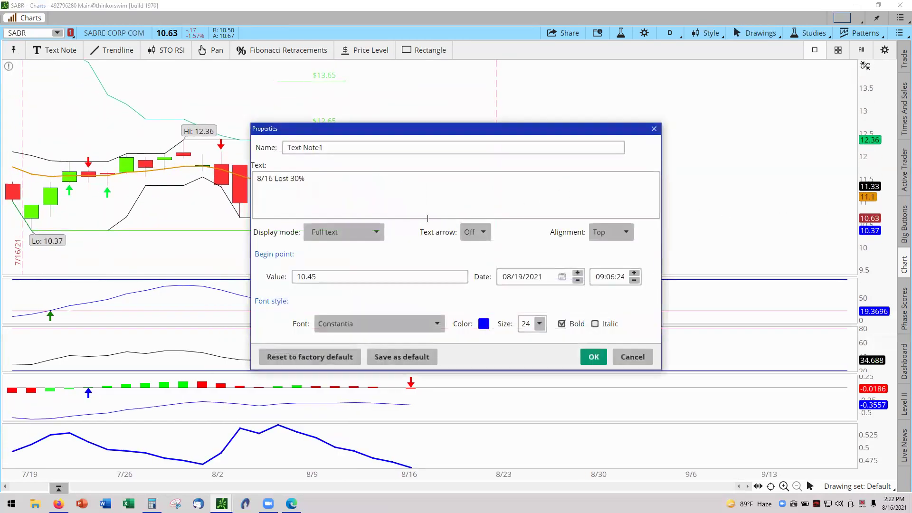
{"action": "left_click", "coordinate": [291, 178]}
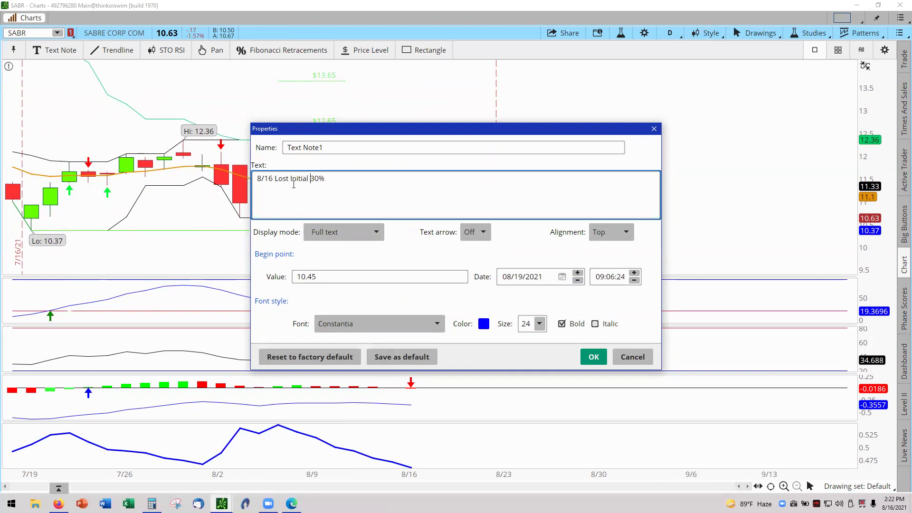
{"action": "left_click", "coordinate": [591, 357]}
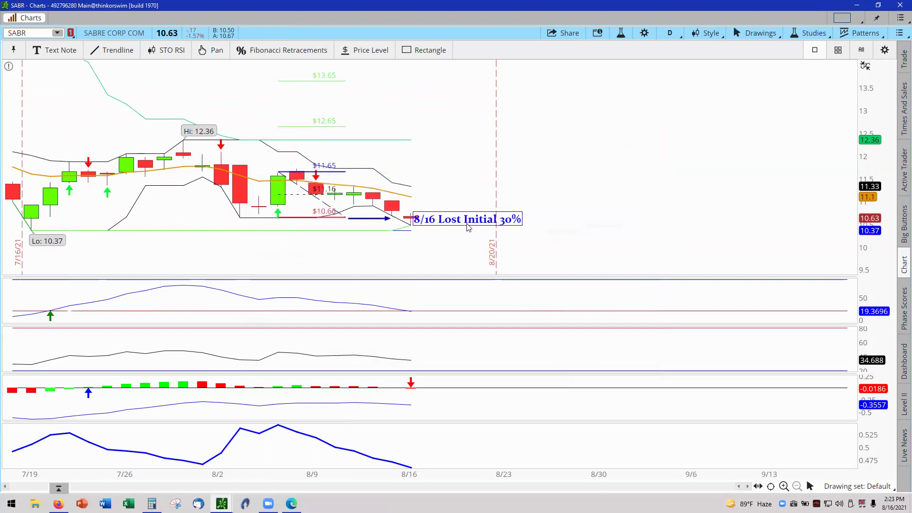
{"action": "left_click_drag", "start_coordinate": [459, 220], "coordinate": [493, 218]}
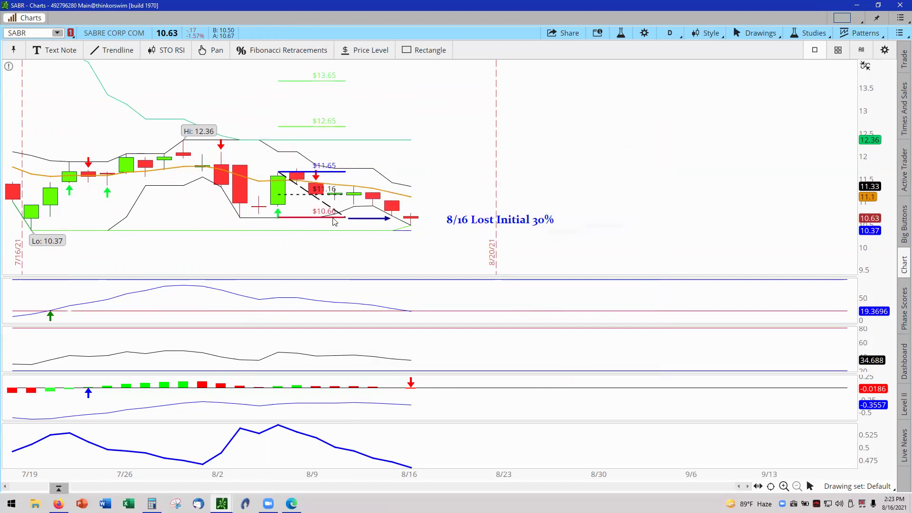
{"action": "left_click", "coordinate": [58, 33]}
- Switch to T (AT&T), autoscale, and shift the price bars lower in the pane
{"action": "left_click", "coordinate": [78, 169]}
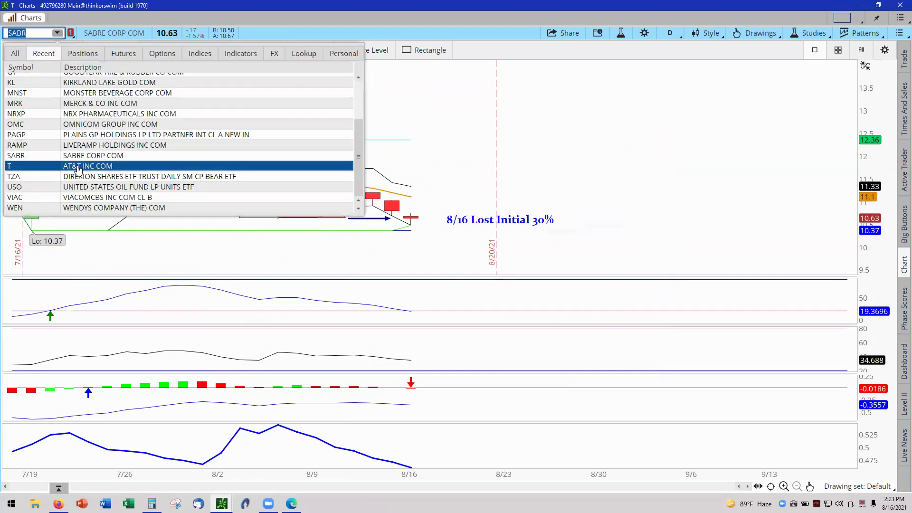
{"action": "right_click", "coordinate": [227, 195]}
{"action": "left_click", "coordinate": [288, 207]}
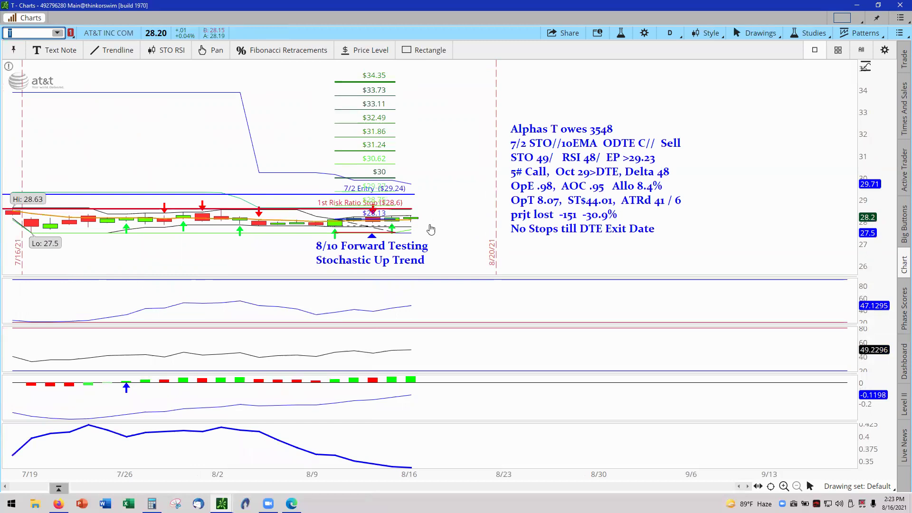
{"action": "left_click_drag", "start_coordinate": [828, 250], "coordinate": [736, 205]}
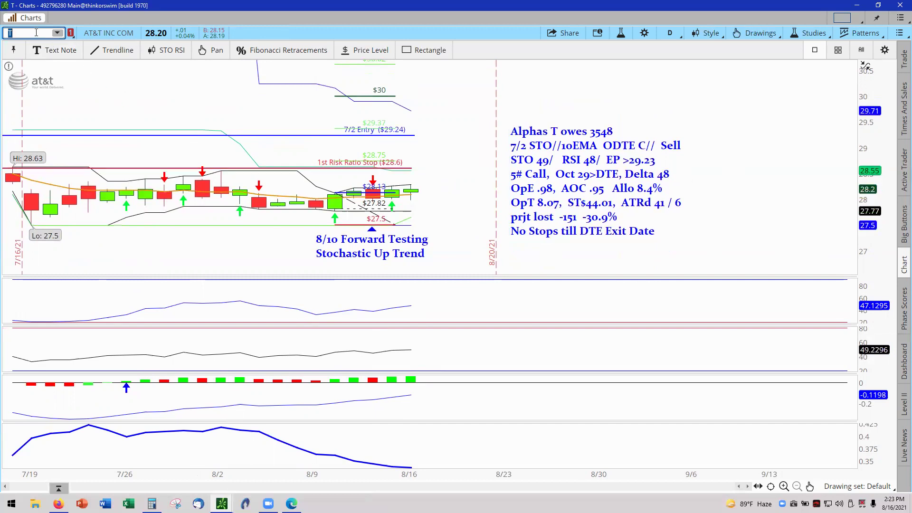
{"action": "left_click", "coordinate": [57, 34]}
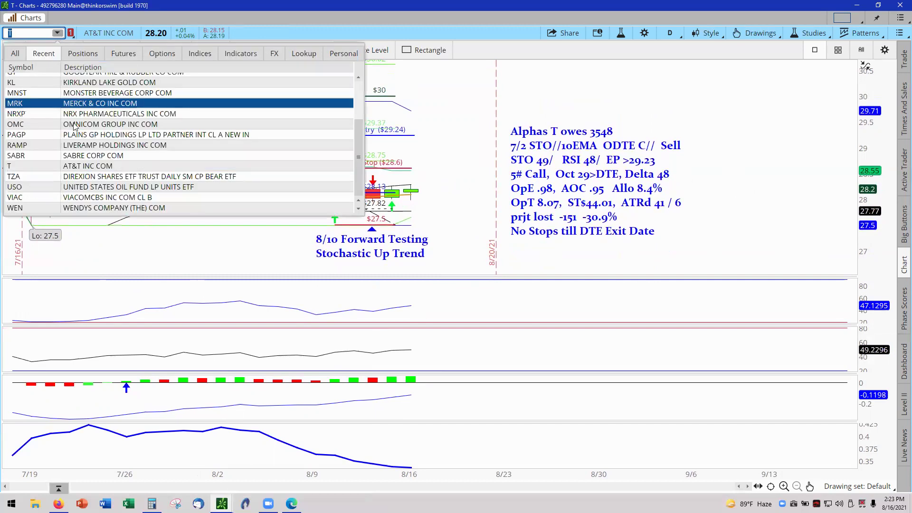
- Switch the chart to TZA and autozoom it to fit its price bars
{"action": "left_click", "coordinate": [83, 176]}
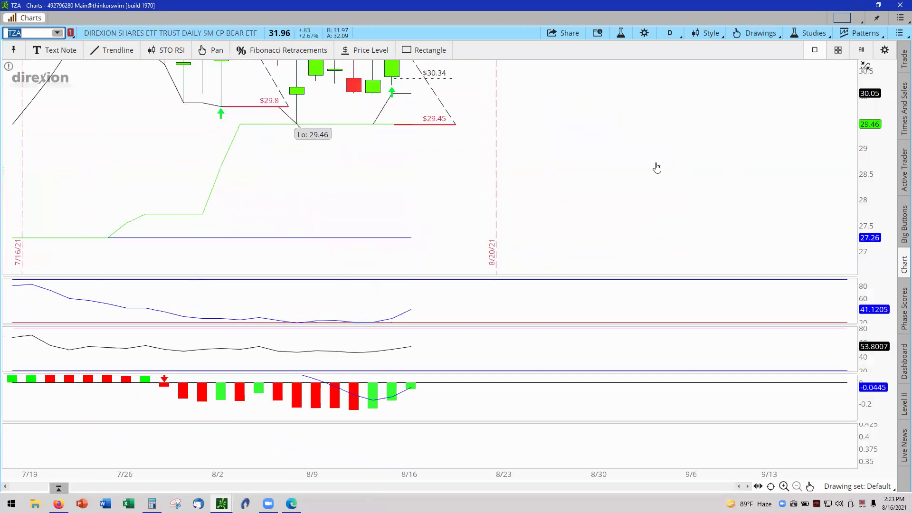
{"action": "right_click", "coordinate": [682, 162]}
{"action": "left_click", "coordinate": [711, 174]}
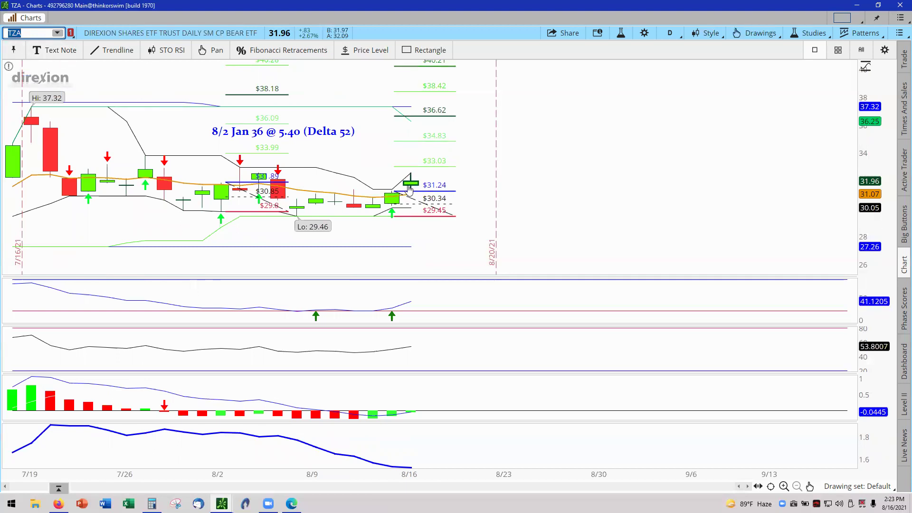
- Draw a horizontal trendline arrow right from the latest TZA candle at $31.24
{"action": "left_click", "coordinate": [106, 50]}
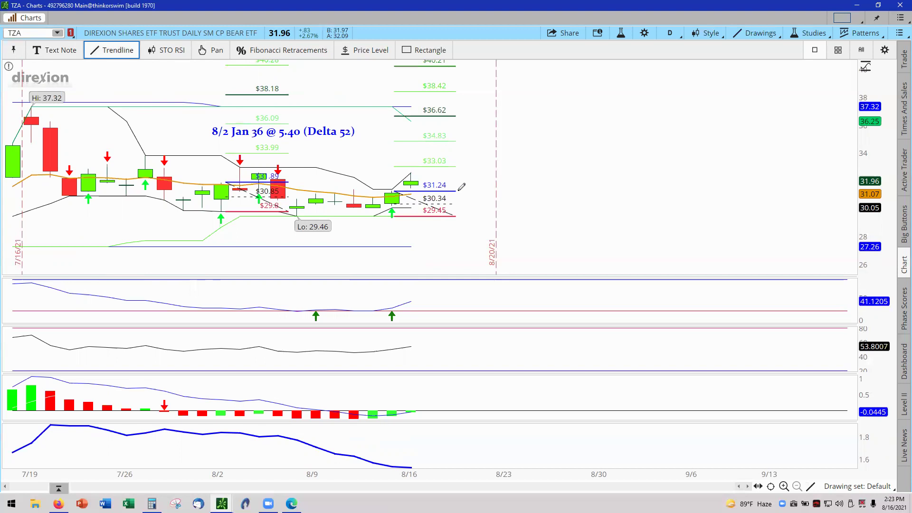
{"action": "left_click_drag", "start_coordinate": [457, 190], "coordinate": [522, 191]}
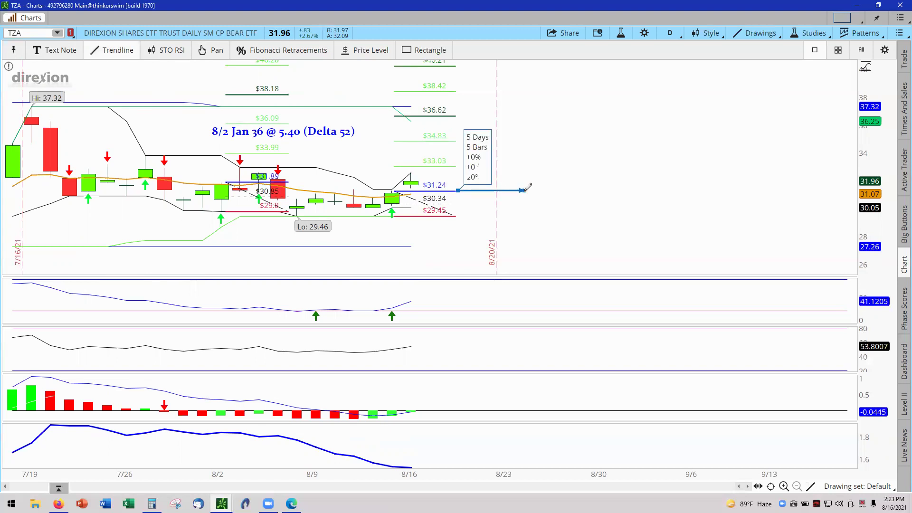
{"action": "left_click", "coordinate": [57, 34]}
- Load the USO chart and drag the bottom pane's axis to flatten its indicator line
{"action": "left_click", "coordinate": [93, 187]}
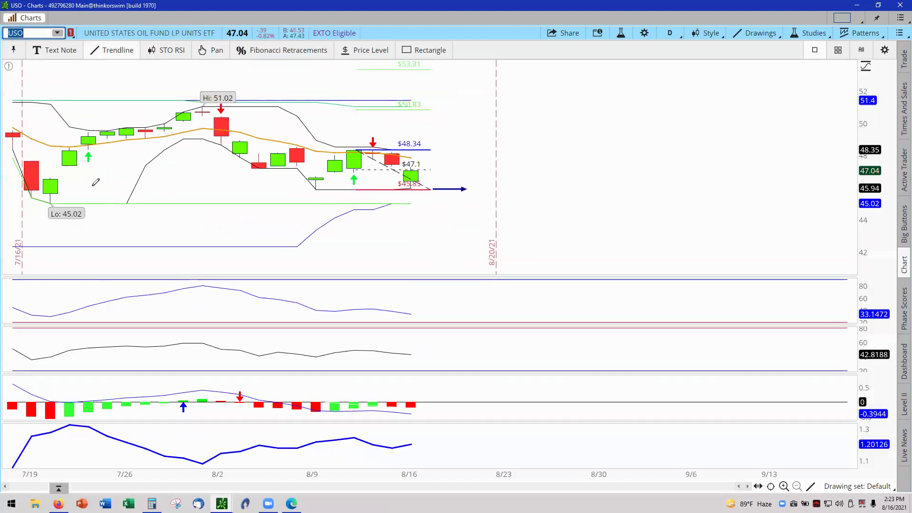
{"action": "left_click", "coordinate": [216, 51]}
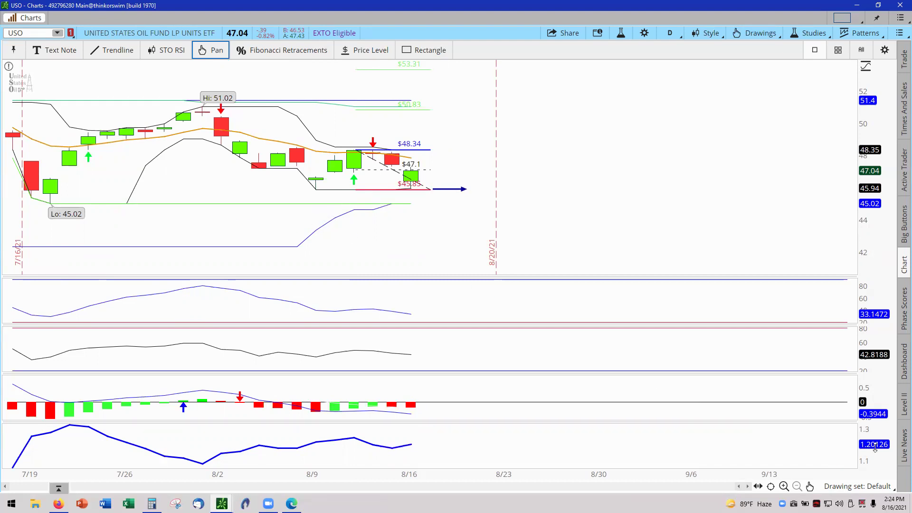
{"action": "left_click_drag", "start_coordinate": [881, 444], "coordinate": [875, 464]}
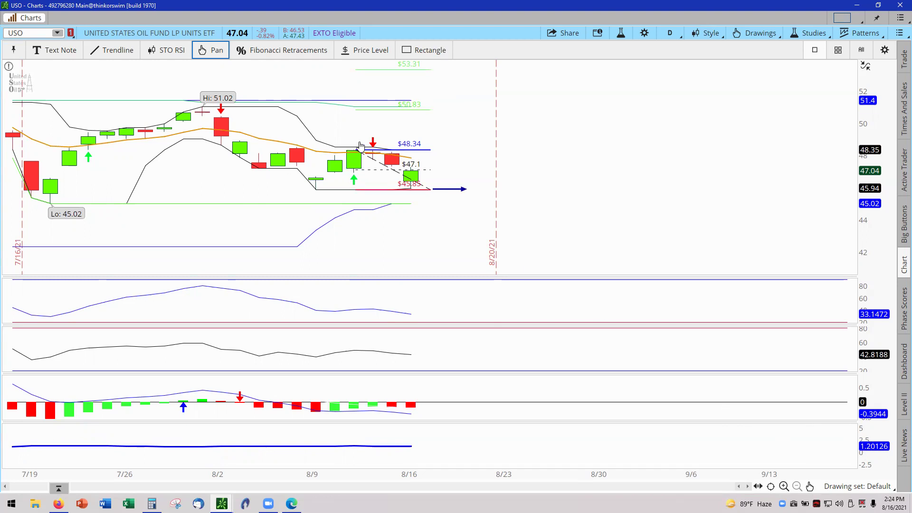
{"action": "left_click", "coordinate": [39, 34]}
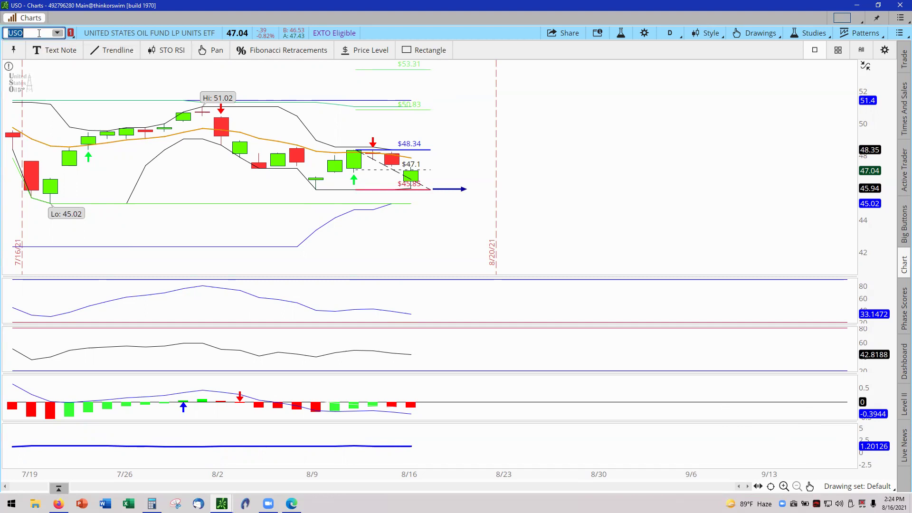
- Pick VIAC from the recent symbols and pan its price bars up into view
{"action": "left_click", "coordinate": [59, 33]}
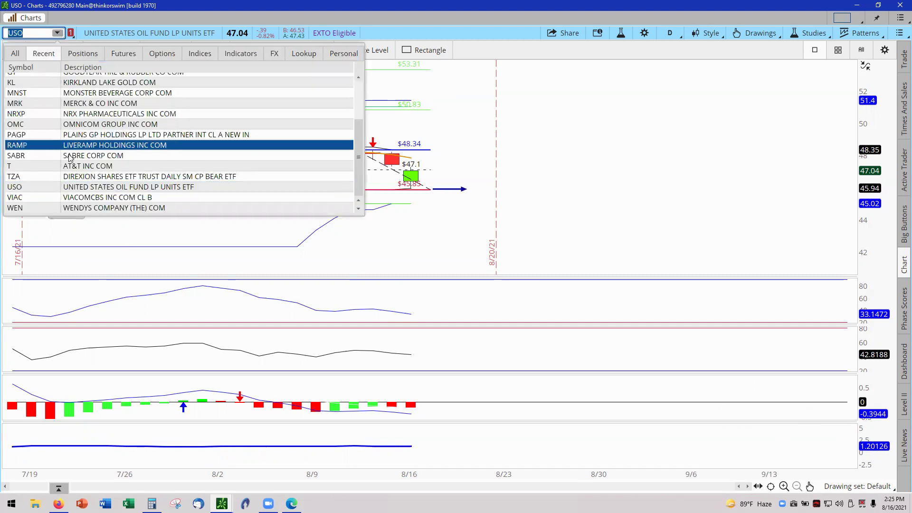
{"action": "left_click", "coordinate": [67, 200]}
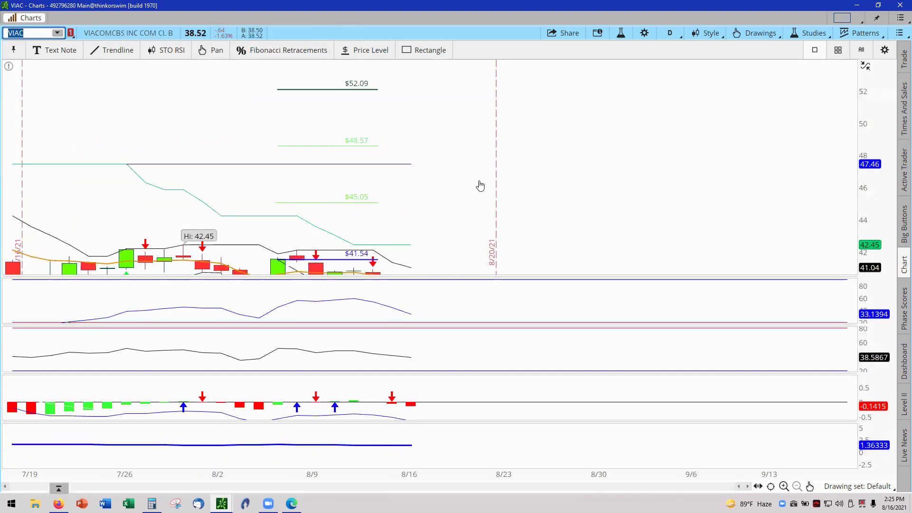
{"action": "left_click_drag", "start_coordinate": [468, 218], "coordinate": [476, 143]}
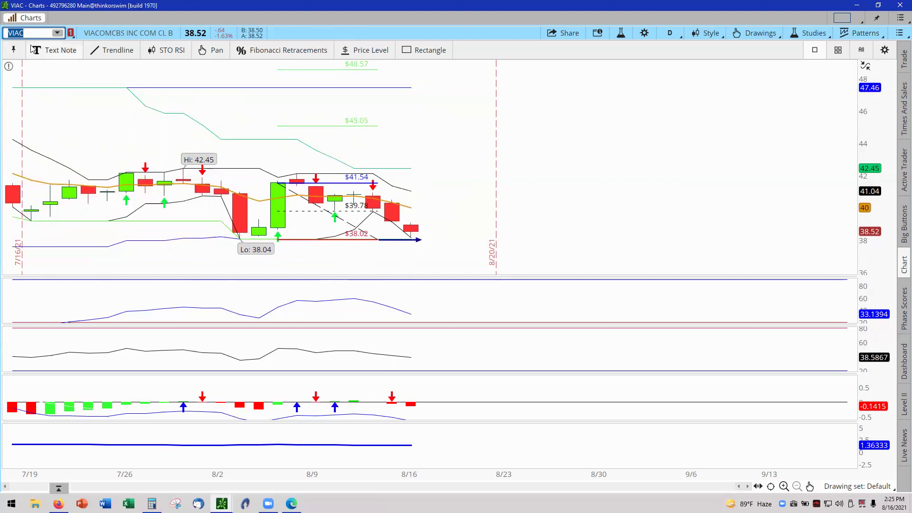
{"action": "left_click", "coordinate": [57, 32]}
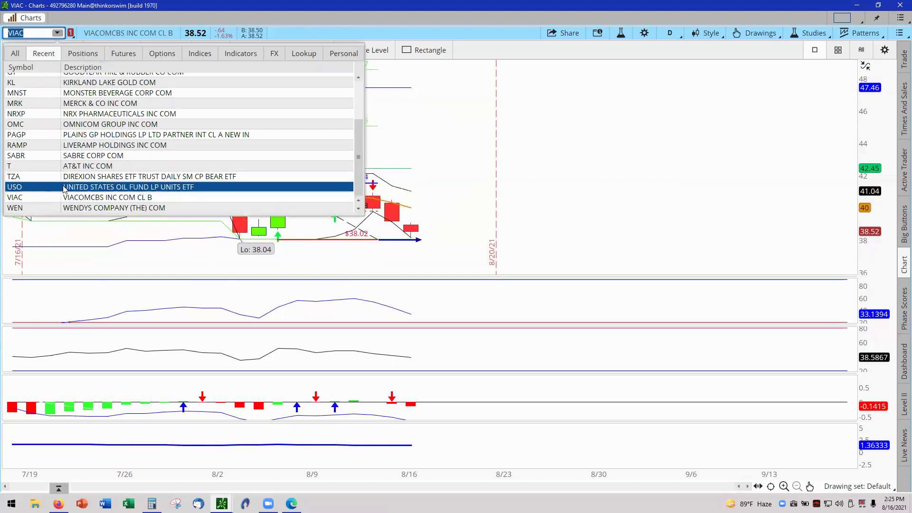
- Load the Wendy's (WEN) chart, autozoom it, and move its bars up in the pane
{"action": "left_click", "coordinate": [82, 209]}
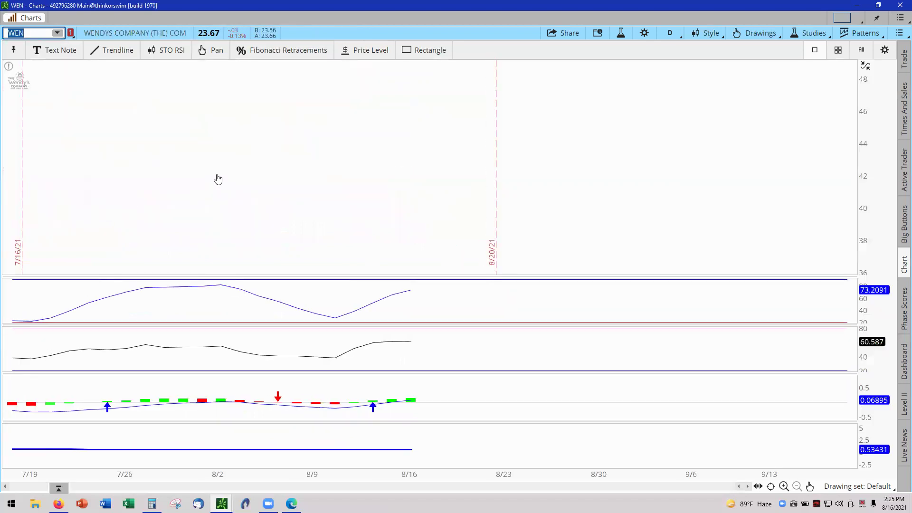
{"action": "right_click", "coordinate": [279, 179]}
{"action": "left_click", "coordinate": [307, 191]}
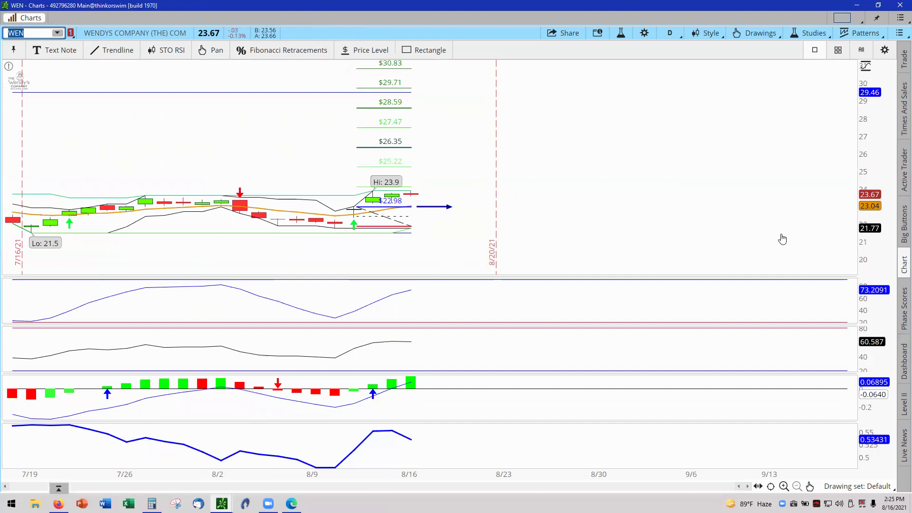
{"action": "left_click_drag", "start_coordinate": [595, 218], "coordinate": [594, 160]}
- Enter DE to load the Denny's (DENN) chart and autozoom it
{"action": "left_click", "coordinate": [57, 32]}
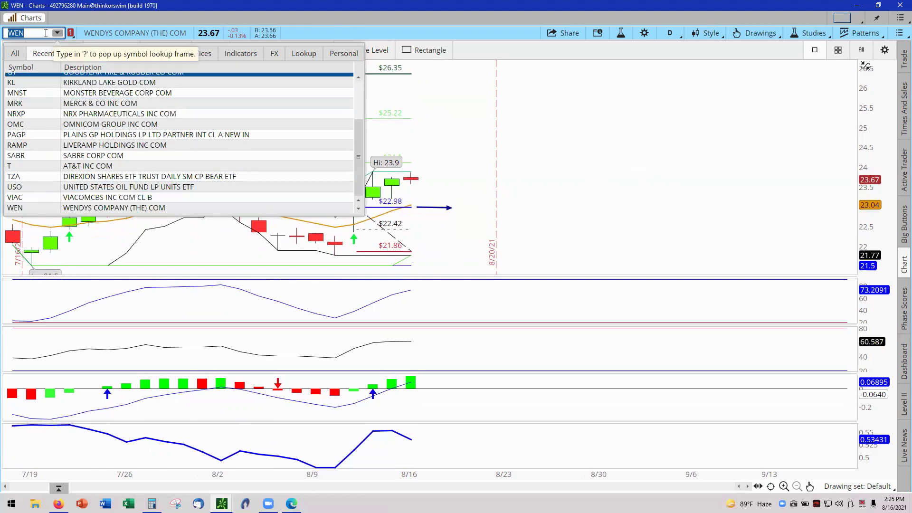
{"action": "left_click", "coordinate": [497, 125]}
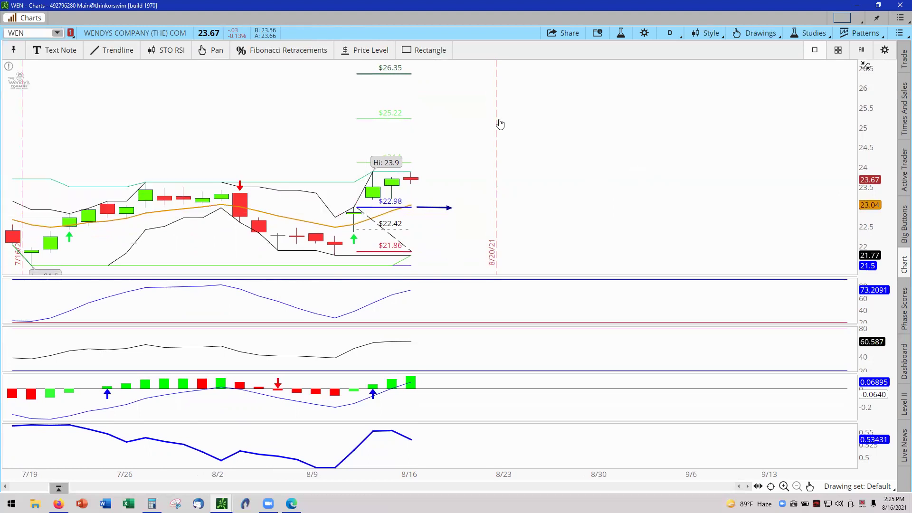
{"action": "left_click", "coordinate": [31, 33]}
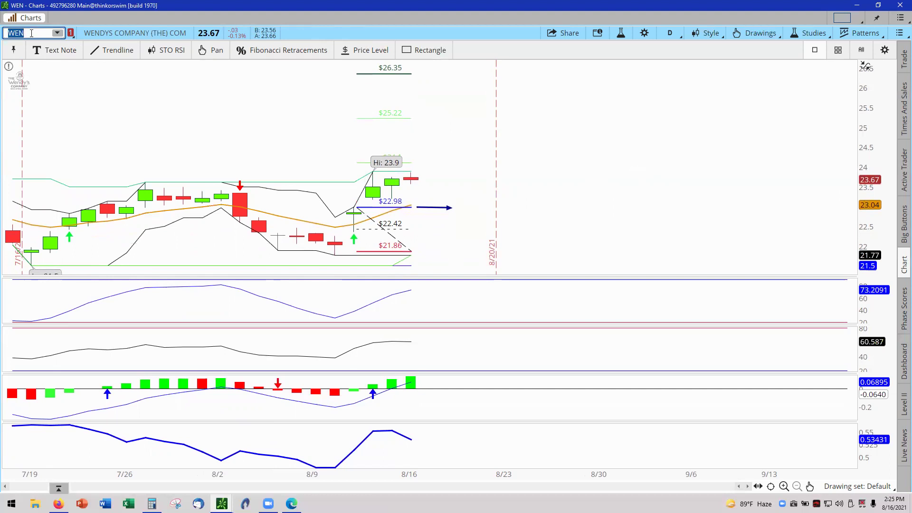
{"action": "type", "text": "DENN"}
{"action": "key", "text": "Return"}
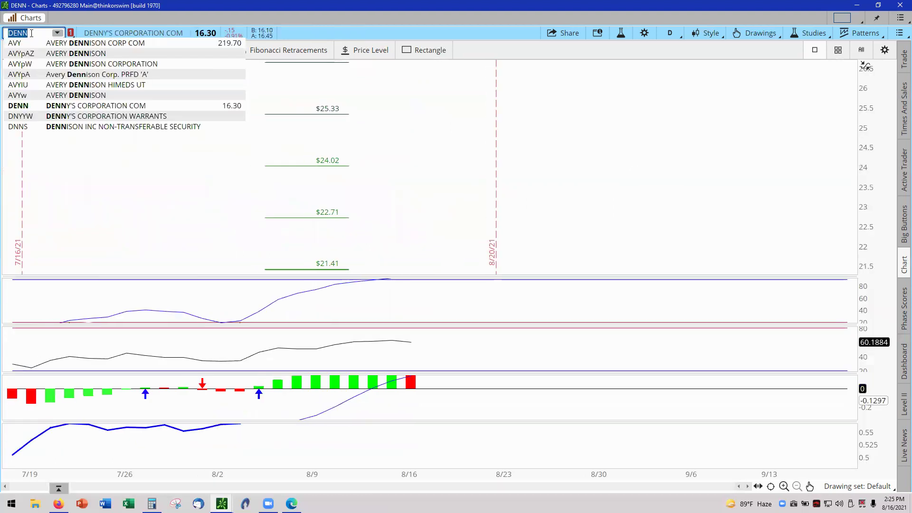
{"action": "right_click", "coordinate": [468, 158]}
{"action": "left_click", "coordinate": [476, 169]}
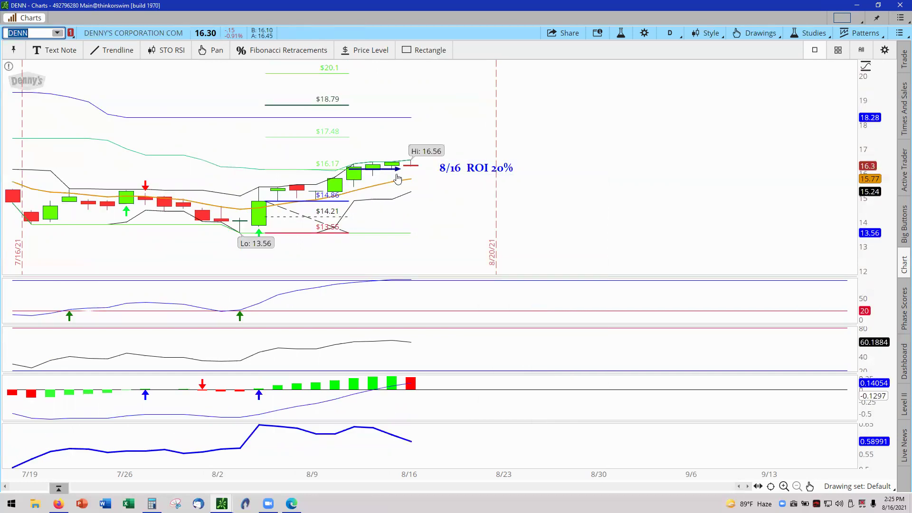
- Load the Macerich (MAC) chart showing its 8/16 Lost 10% note
{"action": "key", "text": "Escape"}
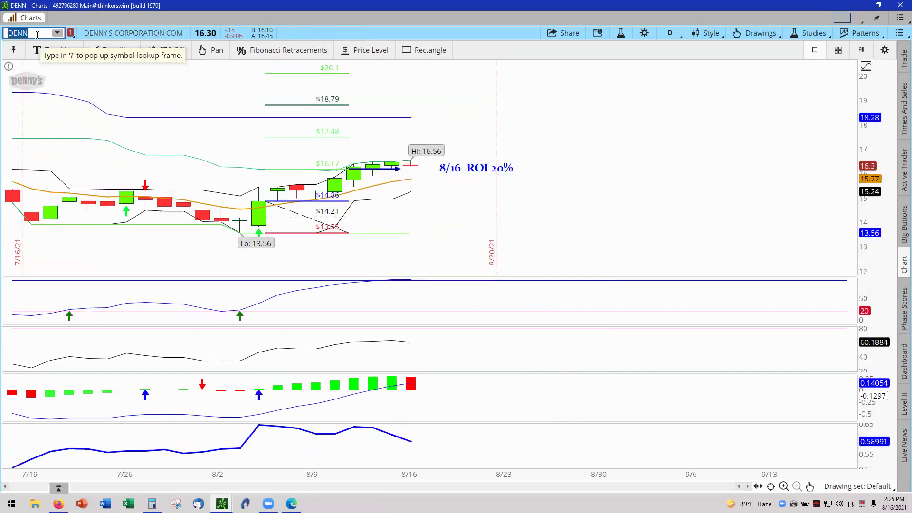
{"action": "key", "text": "BackSpace"}
{"action": "key", "text": "Return"}
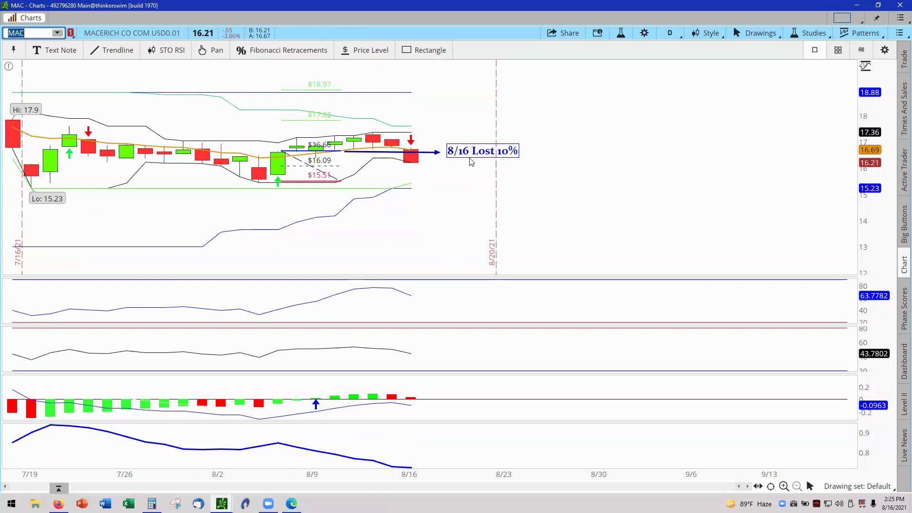
- Reword the MAC chart note to '8/16 Lost EPS 10%'
{"action": "double_click", "coordinate": [490, 152]}
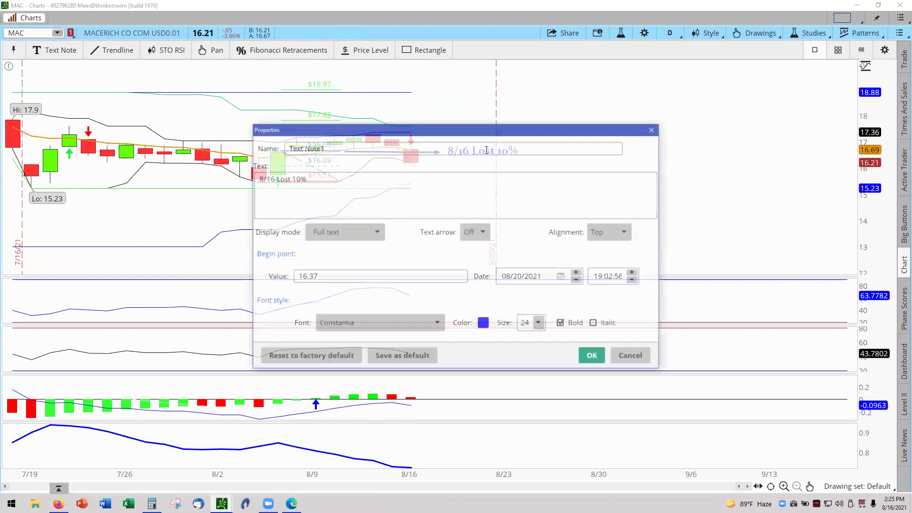
{"action": "left_click", "coordinate": [291, 178]}
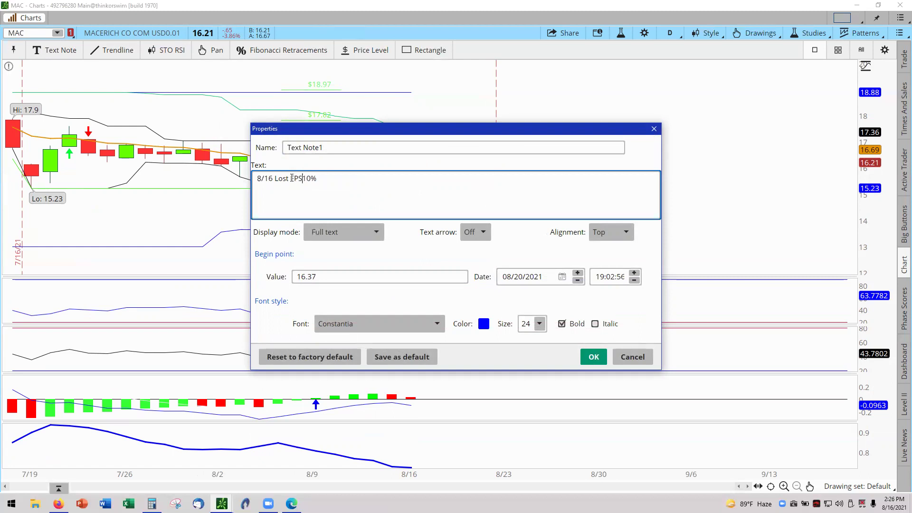
{"action": "left_click", "coordinate": [593, 356]}
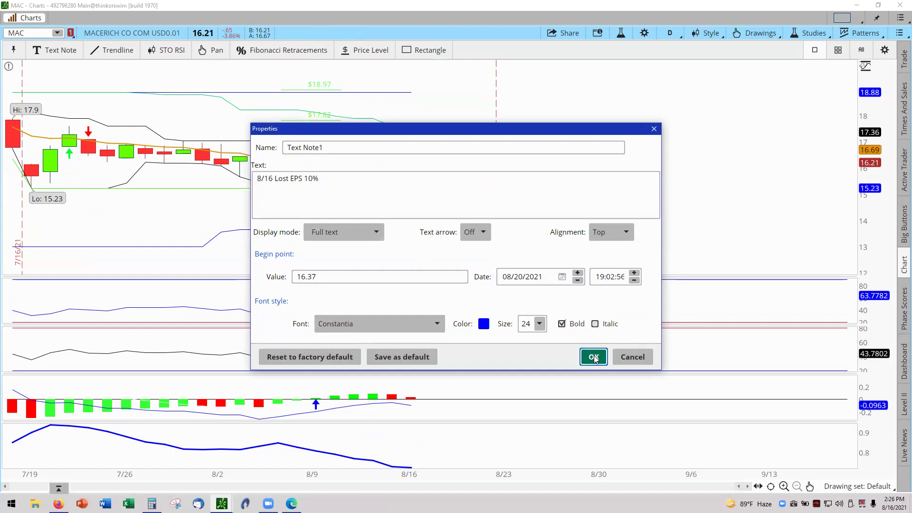
- Enter DOCS to load the Doximity chart
{"action": "left_click", "coordinate": [36, 34]}
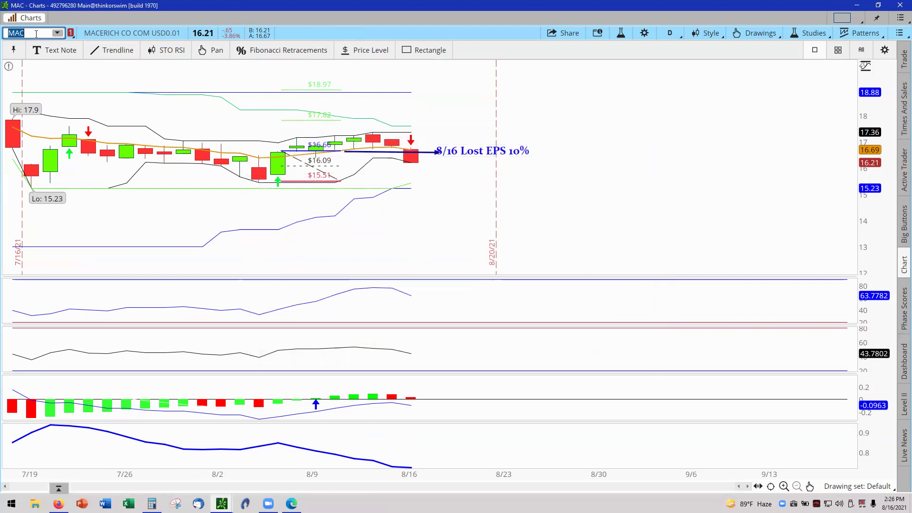
{"action": "type", "text": "DOCS"}
{"action": "key", "text": "Return"}
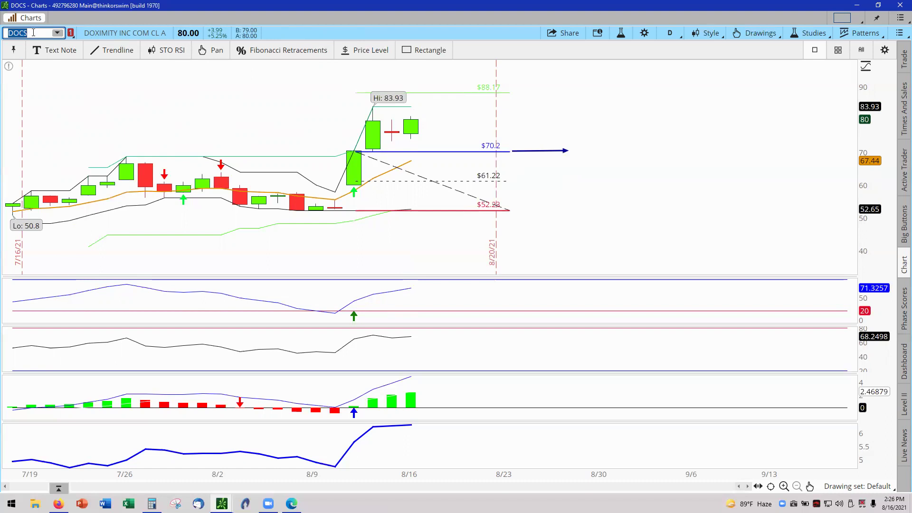
- Replace DOCS with USB to review the US Bancorp chart and its 8/16 Win 20% note
{"action": "key", "text": "BackSpace"}
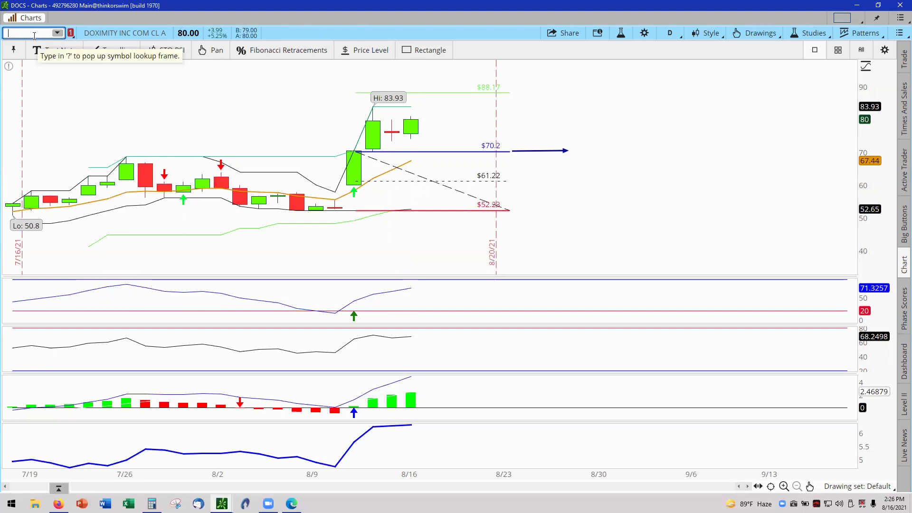
{"action": "type", "text": "USB"}
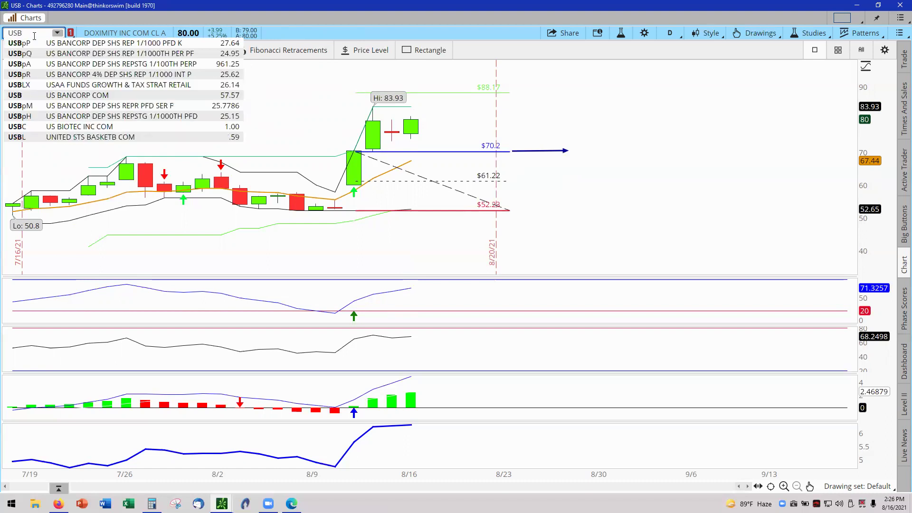
{"action": "key", "text": "Return"}
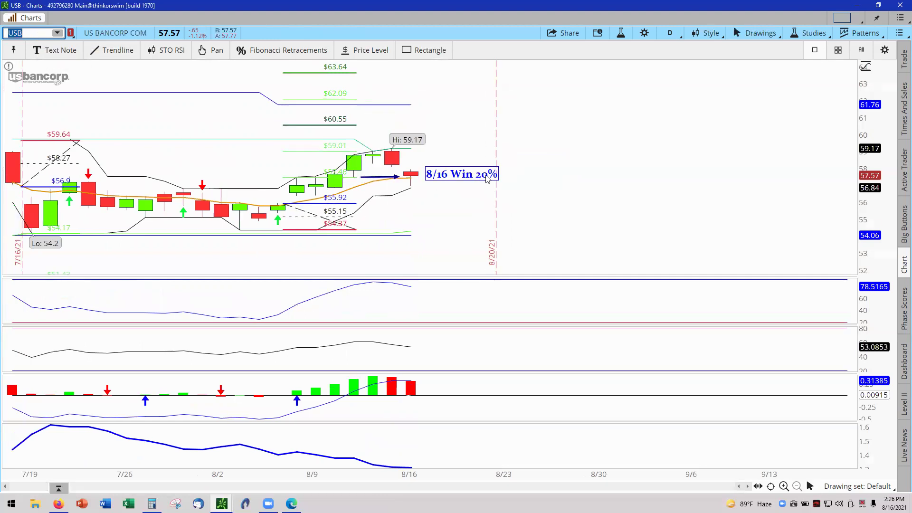
{"action": "left_click", "coordinate": [211, 49]}
- Enter FE to switch to the FirstEnergy chart
{"action": "left_click", "coordinate": [37, 33]}
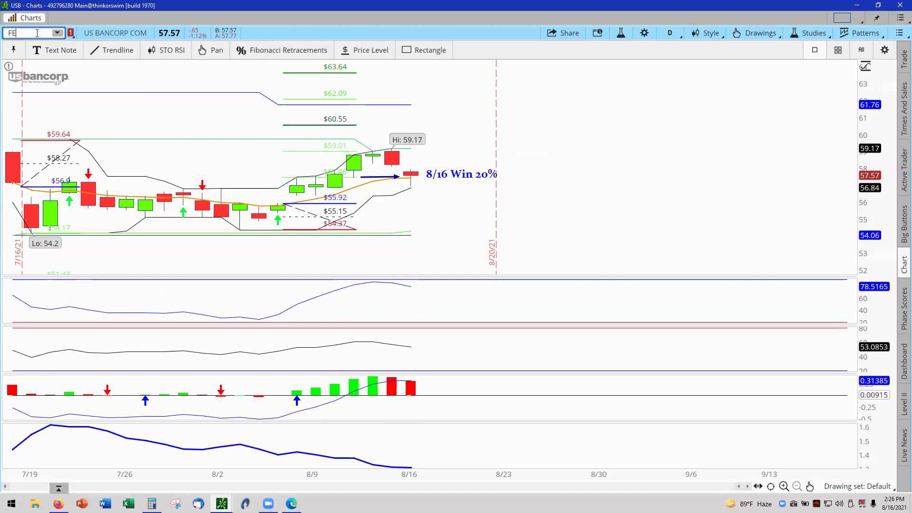
{"action": "type", "text": "FE"}
{"action": "key", "text": "Return"}
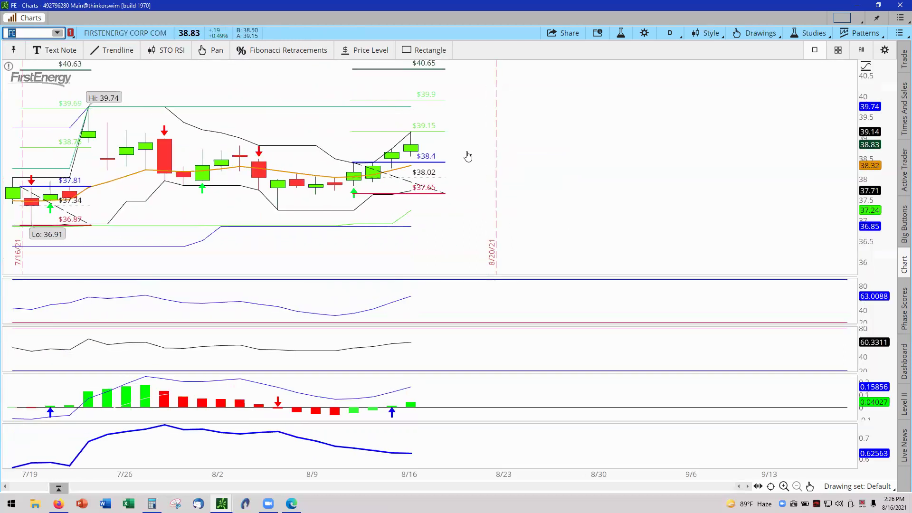
- Restore the chart window beside the scan and send SPIB to the red-linked chart
{"action": "left_click", "coordinate": [879, 5]}
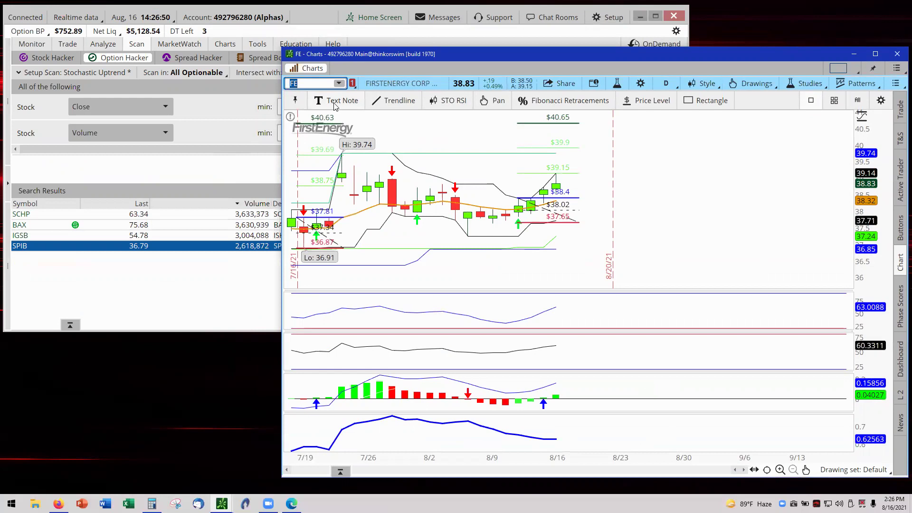
{"action": "left_click", "coordinate": [340, 84]}
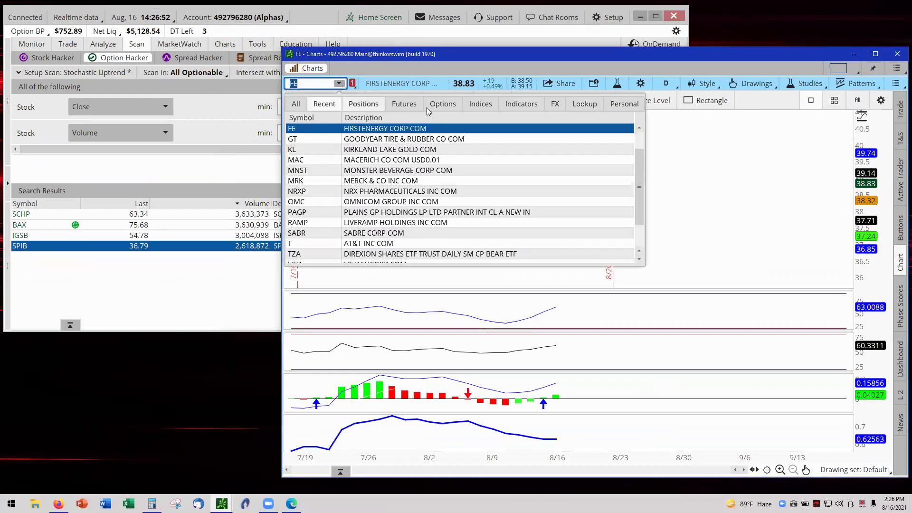
{"action": "left_click", "coordinate": [368, 129]}
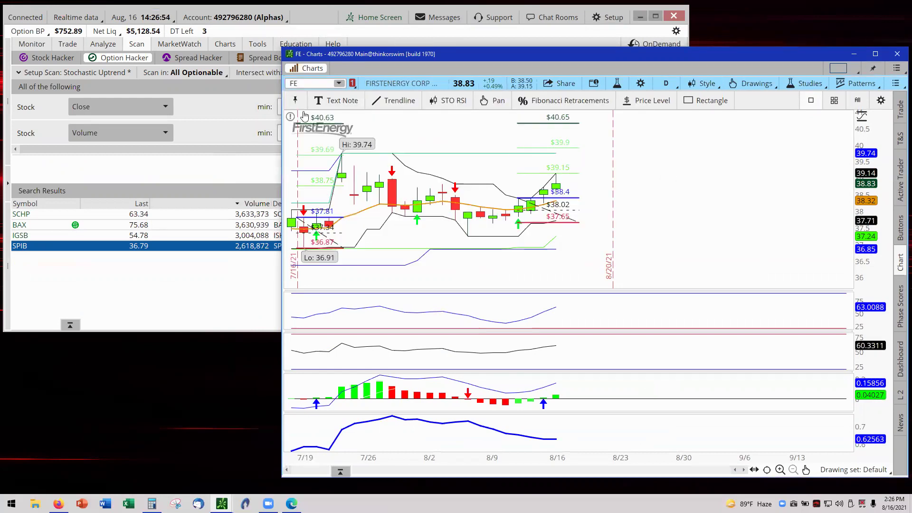
{"action": "right_click", "coordinate": [28, 246]}
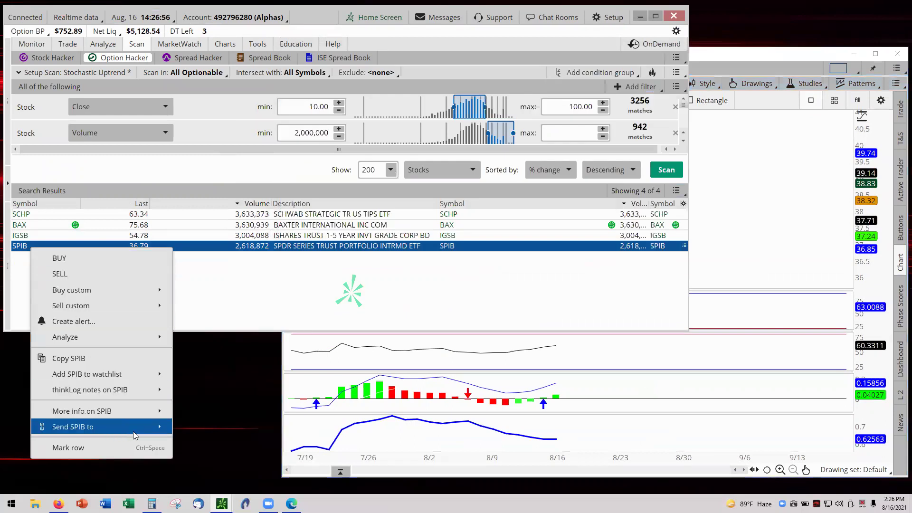
{"action": "mouse_move", "coordinate": [134, 435]}
{"action": "left_click", "coordinate": [209, 295]}
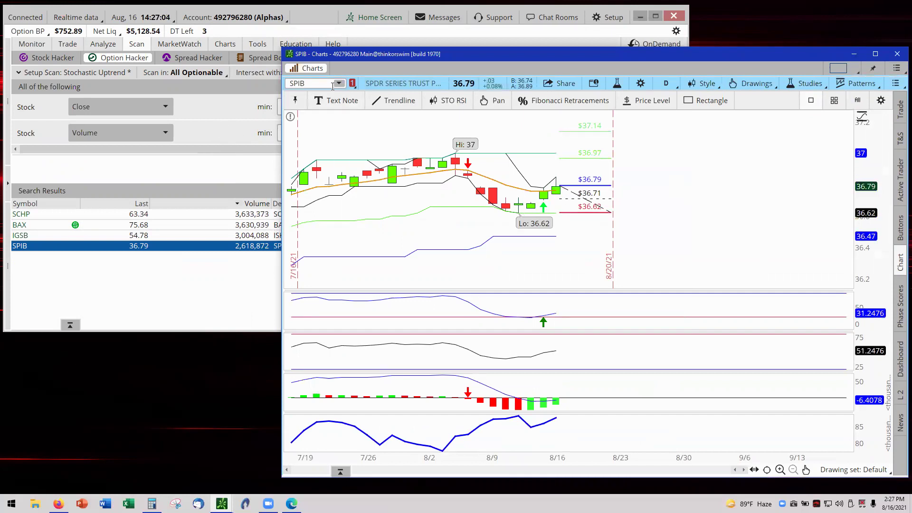
- Send IGSB to the red-linked chart and rescale the lowest subchart's axis
{"action": "right_click", "coordinate": [22, 238]}
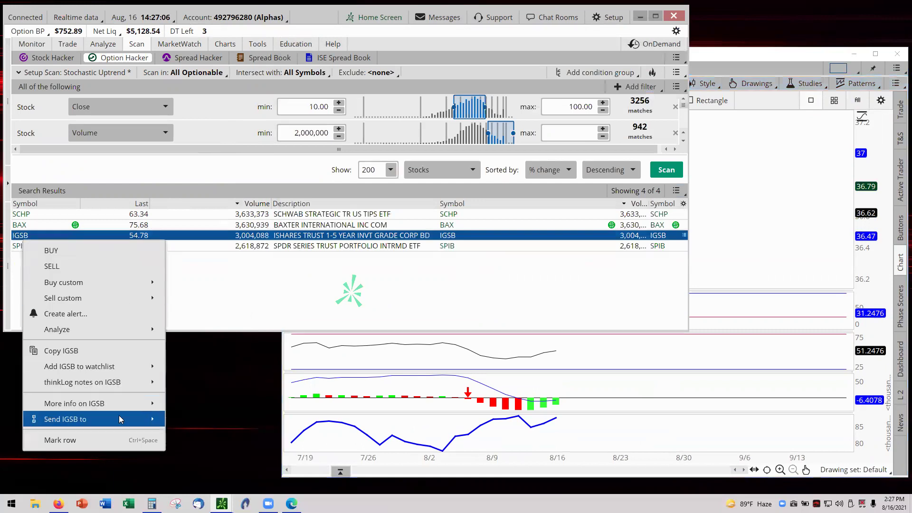
{"action": "mouse_move", "coordinate": [119, 419]}
{"action": "left_click", "coordinate": [214, 293]}
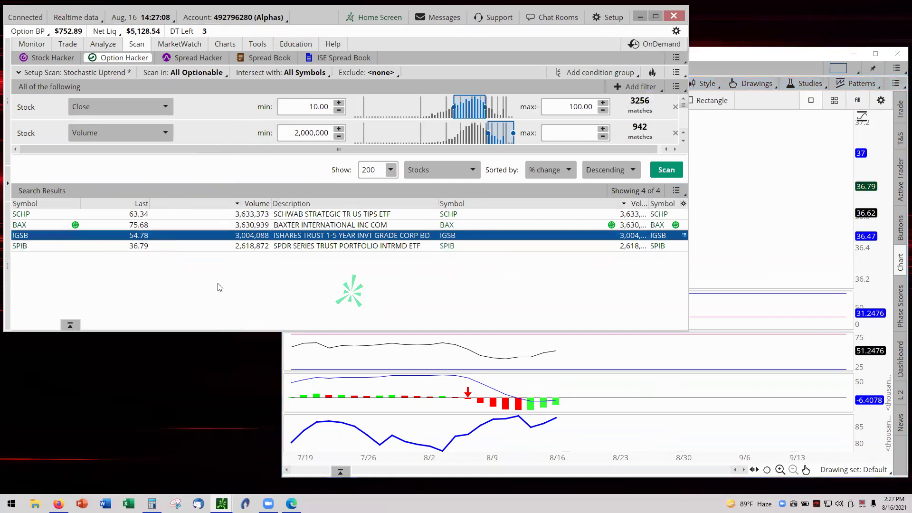
{"action": "left_click", "coordinate": [713, 204]}
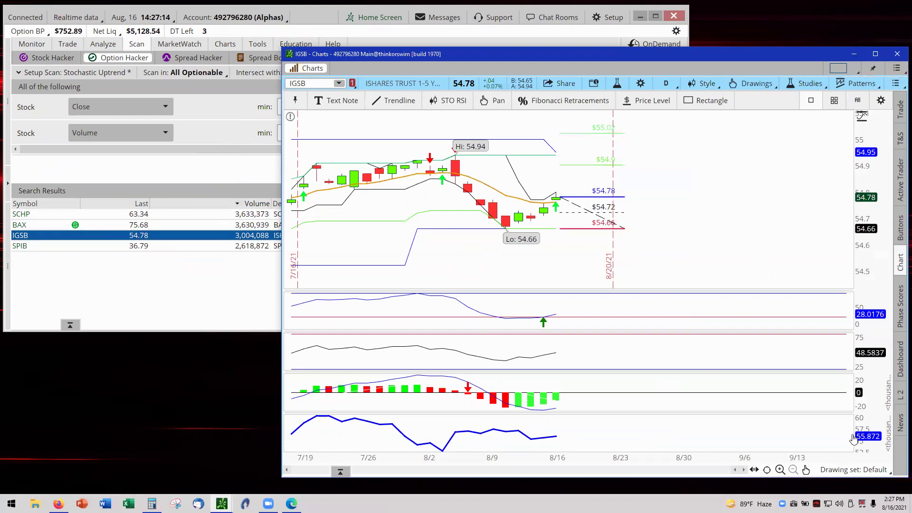
{"action": "left_click_drag", "start_coordinate": [871, 439], "coordinate": [867, 443]}
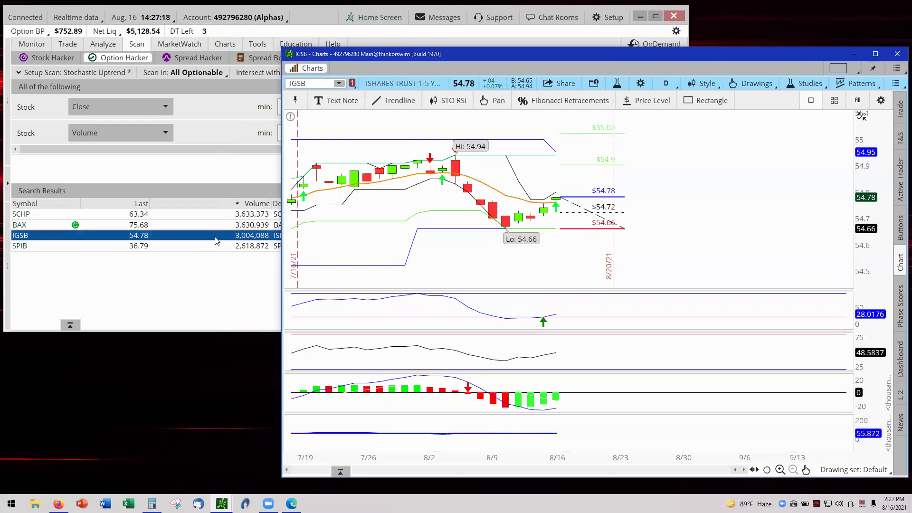
- Send BAX to the red-linked chart and autozoom it, then send SCHP there too
{"action": "right_click", "coordinate": [22, 229]}
{"action": "mouse_move", "coordinate": [92, 413]}
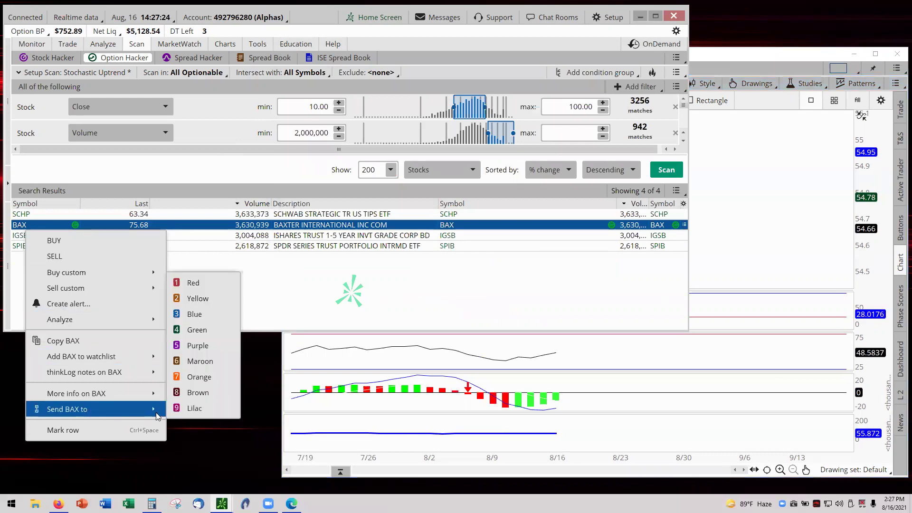
{"action": "left_click", "coordinate": [193, 283]}
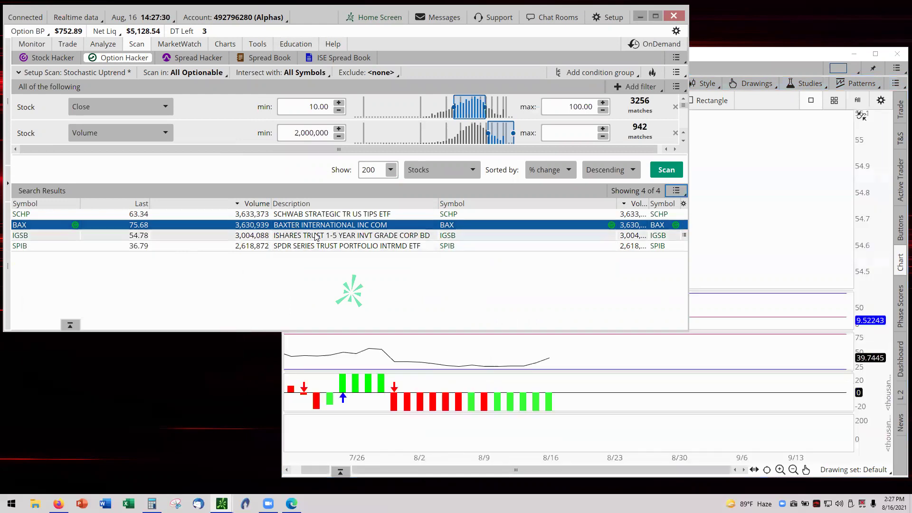
{"action": "left_click", "coordinate": [745, 195]}
{"action": "right_click", "coordinate": [742, 189]}
{"action": "right_click", "coordinate": [453, 164]}
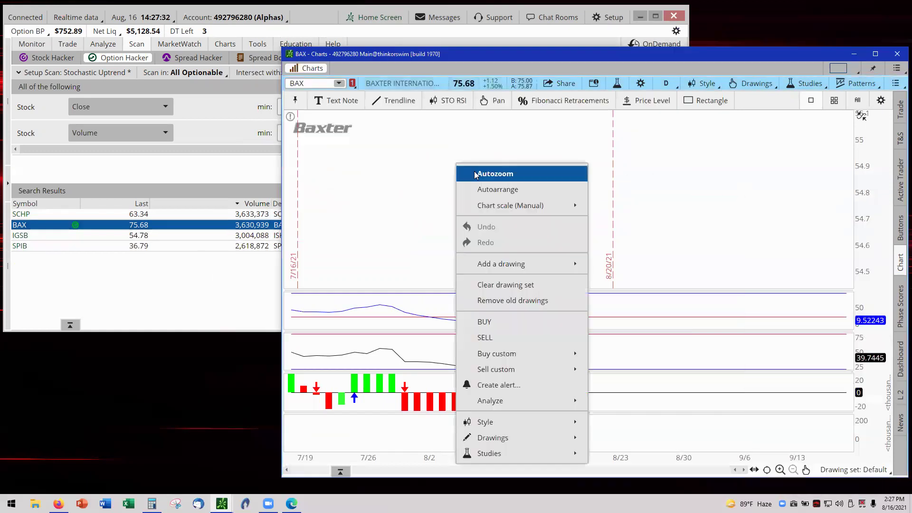
{"action": "left_click", "coordinate": [485, 174]}
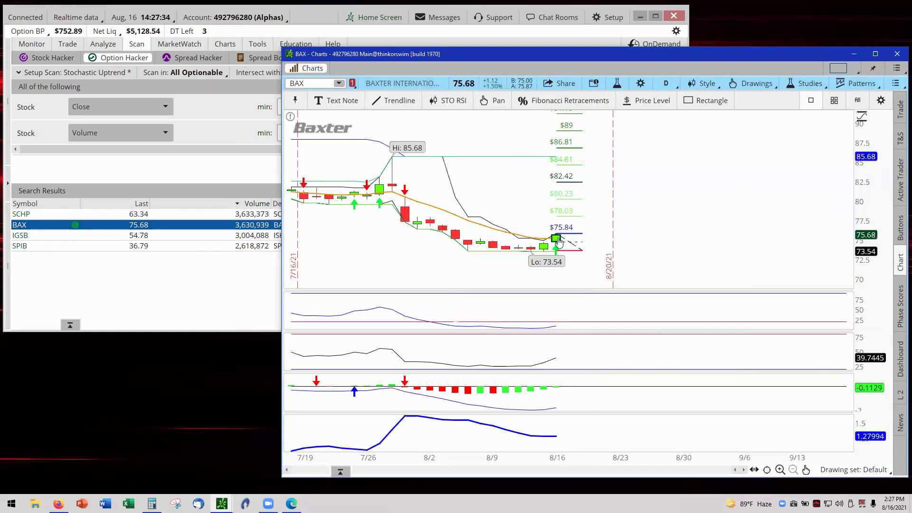
{"action": "right_click", "coordinate": [19, 219]}
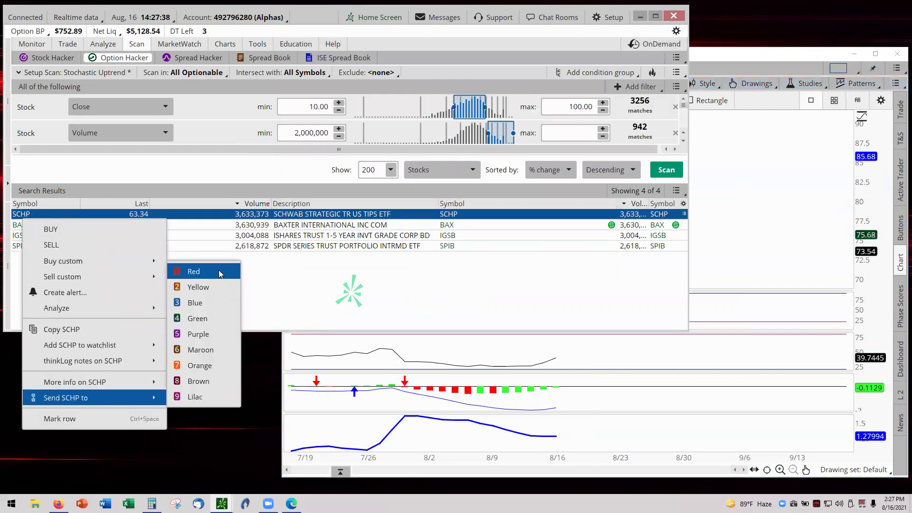
{"action": "left_click", "coordinate": [218, 271]}
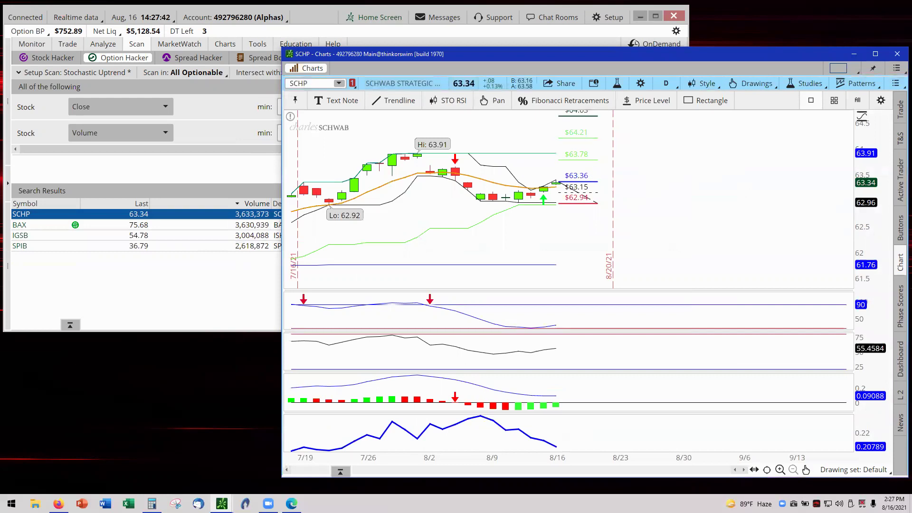
- Bring up the Edge PDF slide: August 16 '21 Stochastic Up Trend, In Play 25, Win 1 vs Lost 5
{"action": "left_click", "coordinate": [291, 503]}
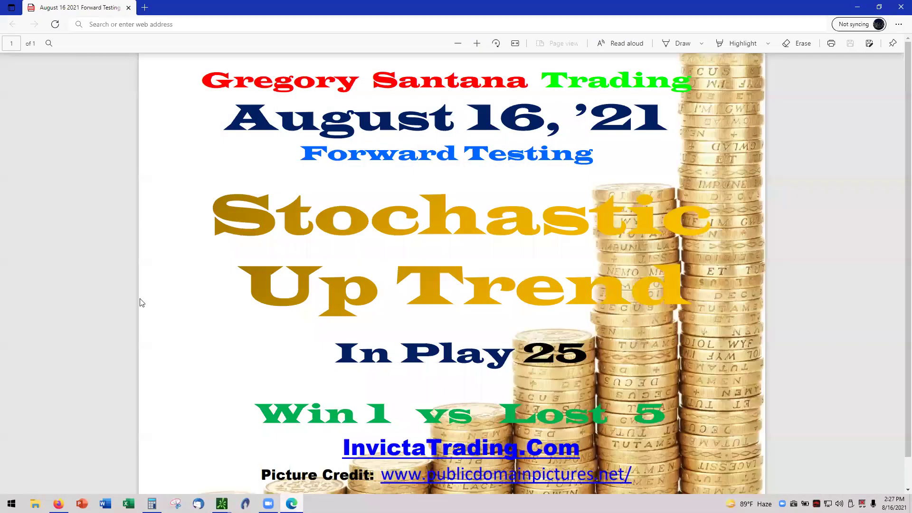